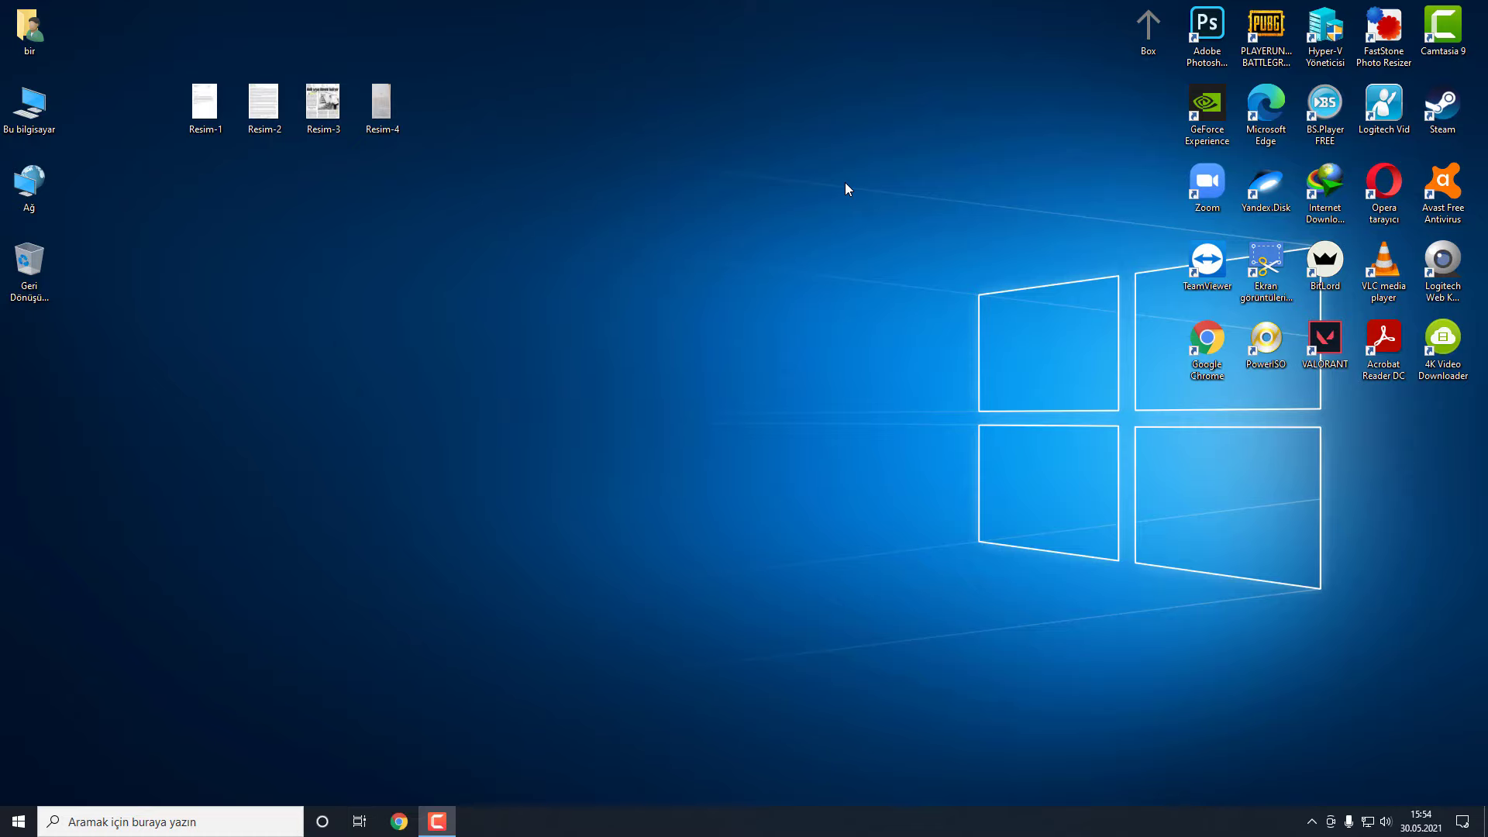
Select the Resim-1 image icon on the desktop
left_click(207, 108)
Open Resim-1 in Photos and browse forward through Resim-2, Resim-3 and the Resim-4 book page
double_click(207, 108)
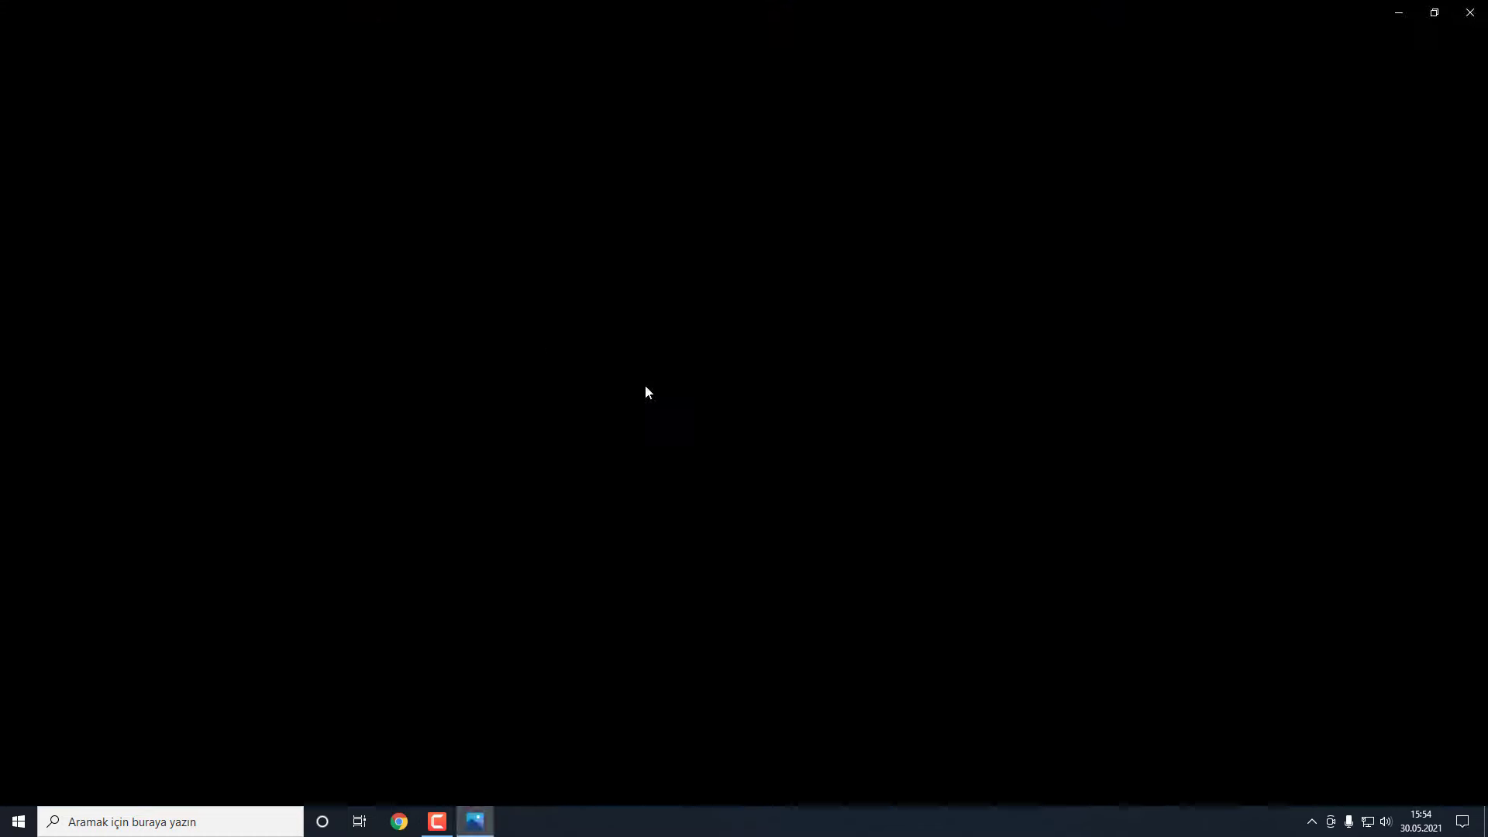
left_click(1449, 423)
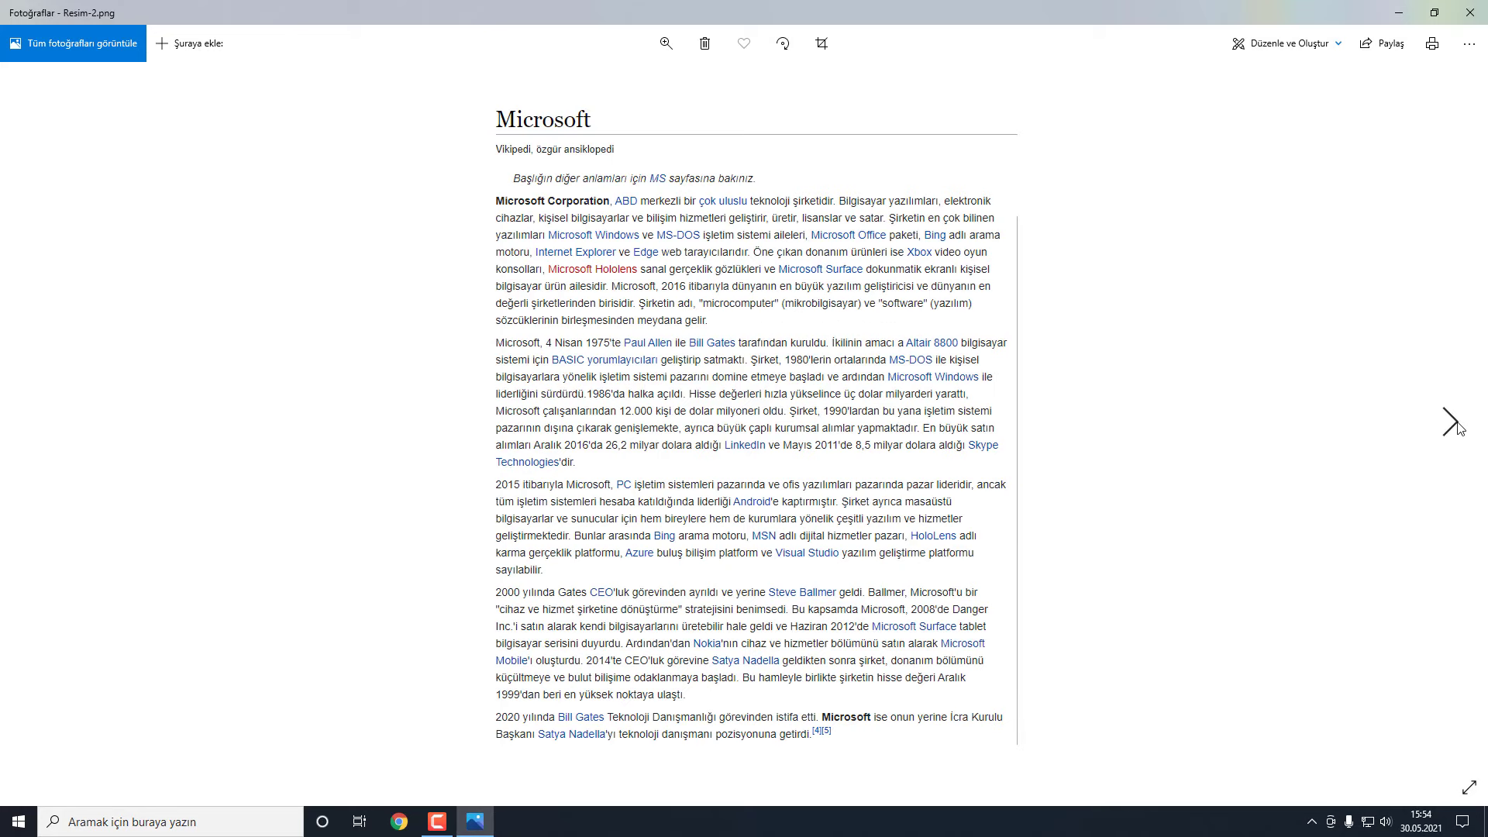
left_click(1457, 427)
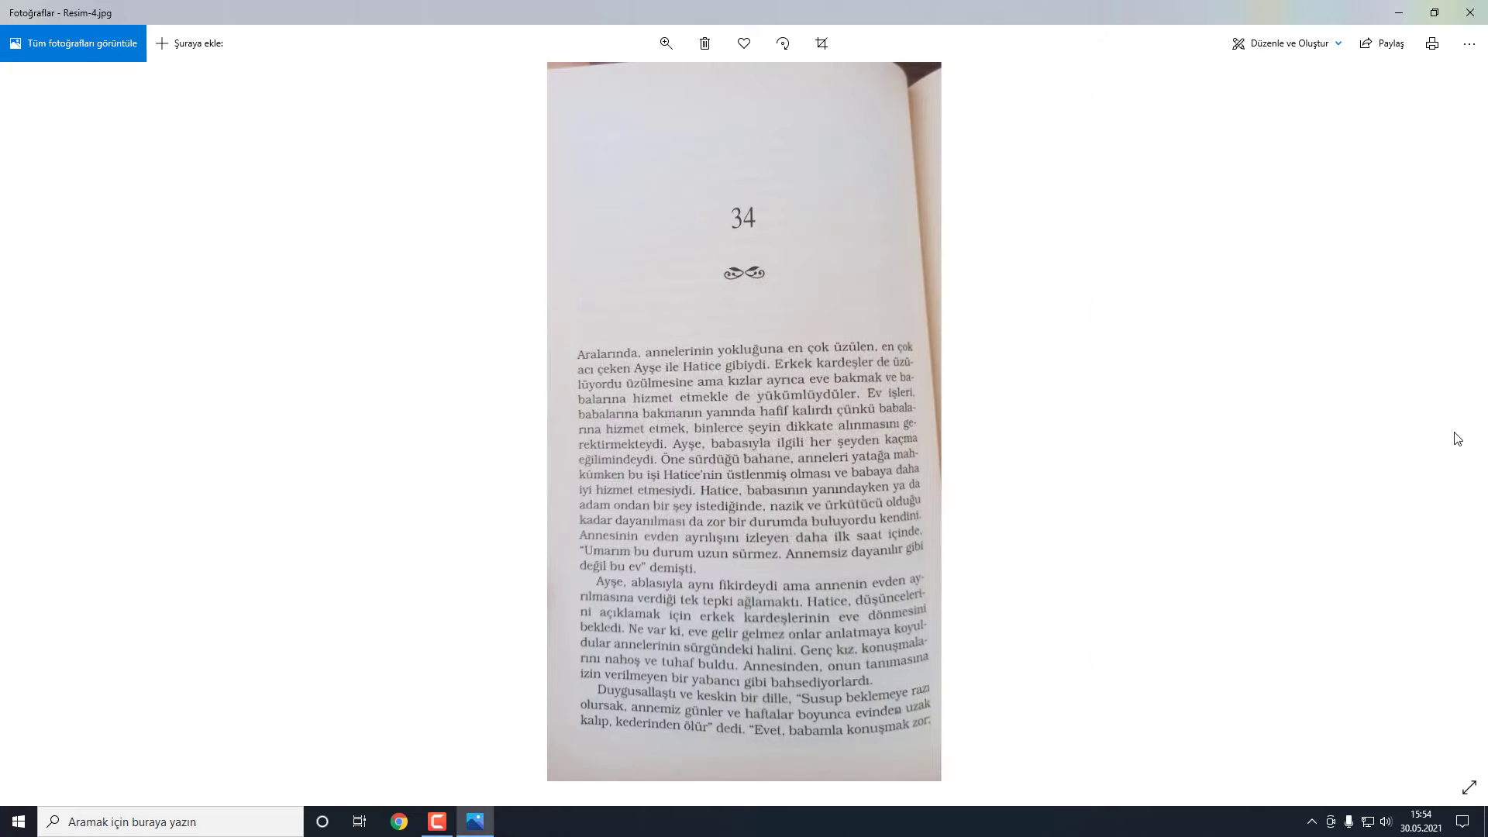
left_click(1457, 439)
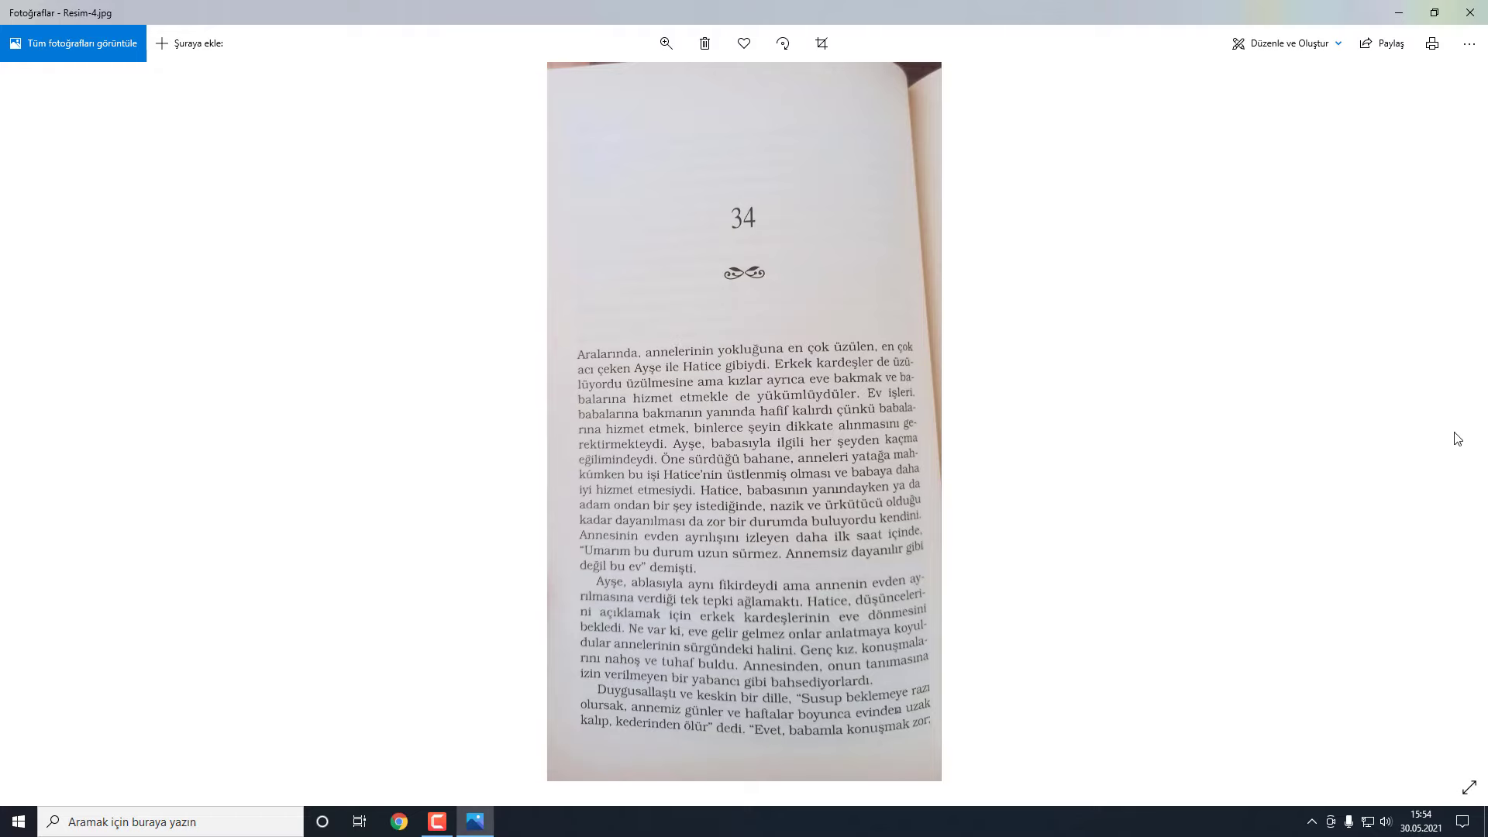
Close Photos, reopen the Resim-4 book page photo, then close the viewer again
left_click(1467, 21)
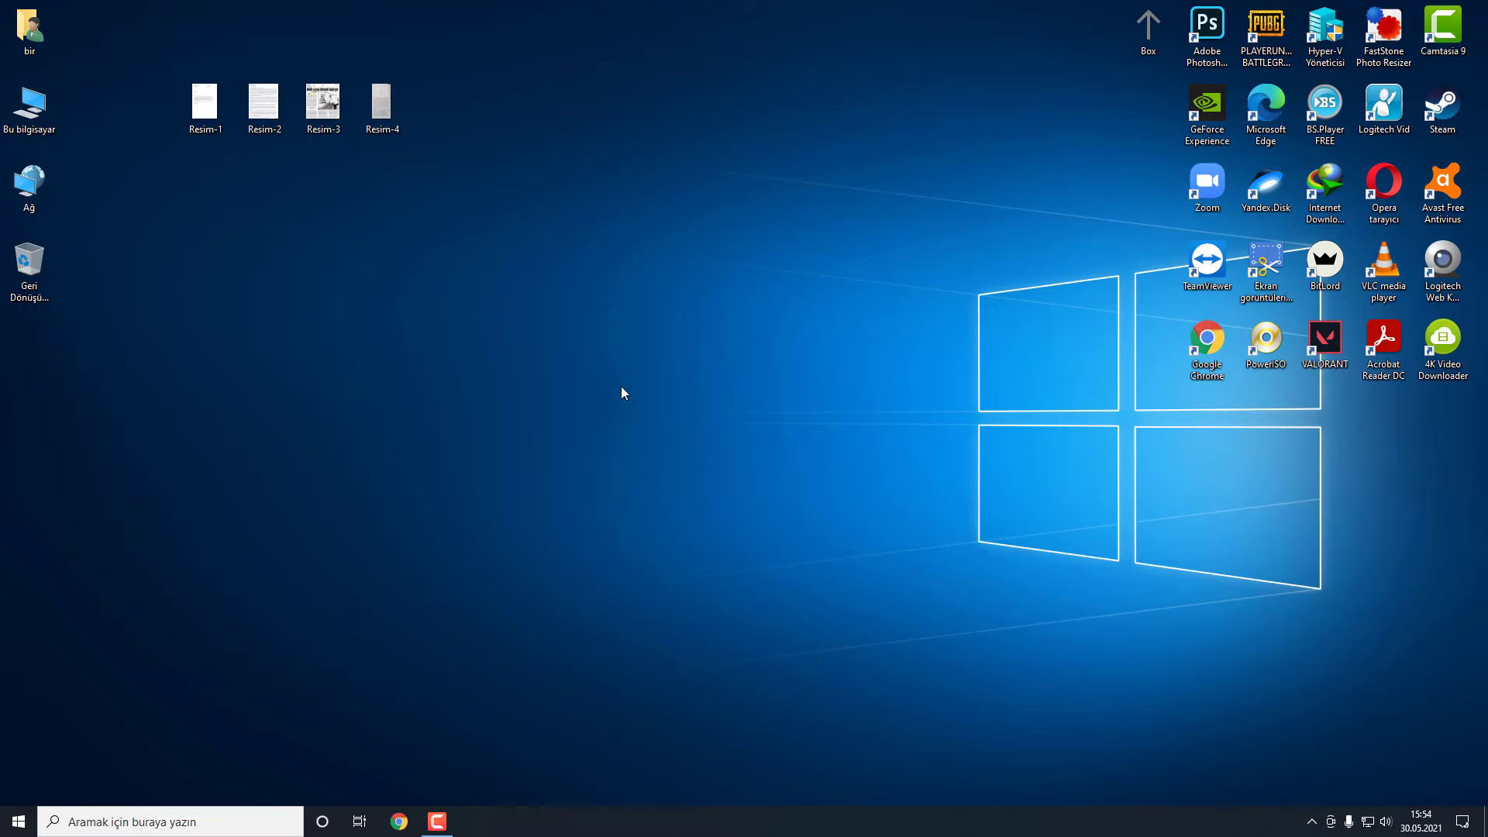
double_click(376, 117)
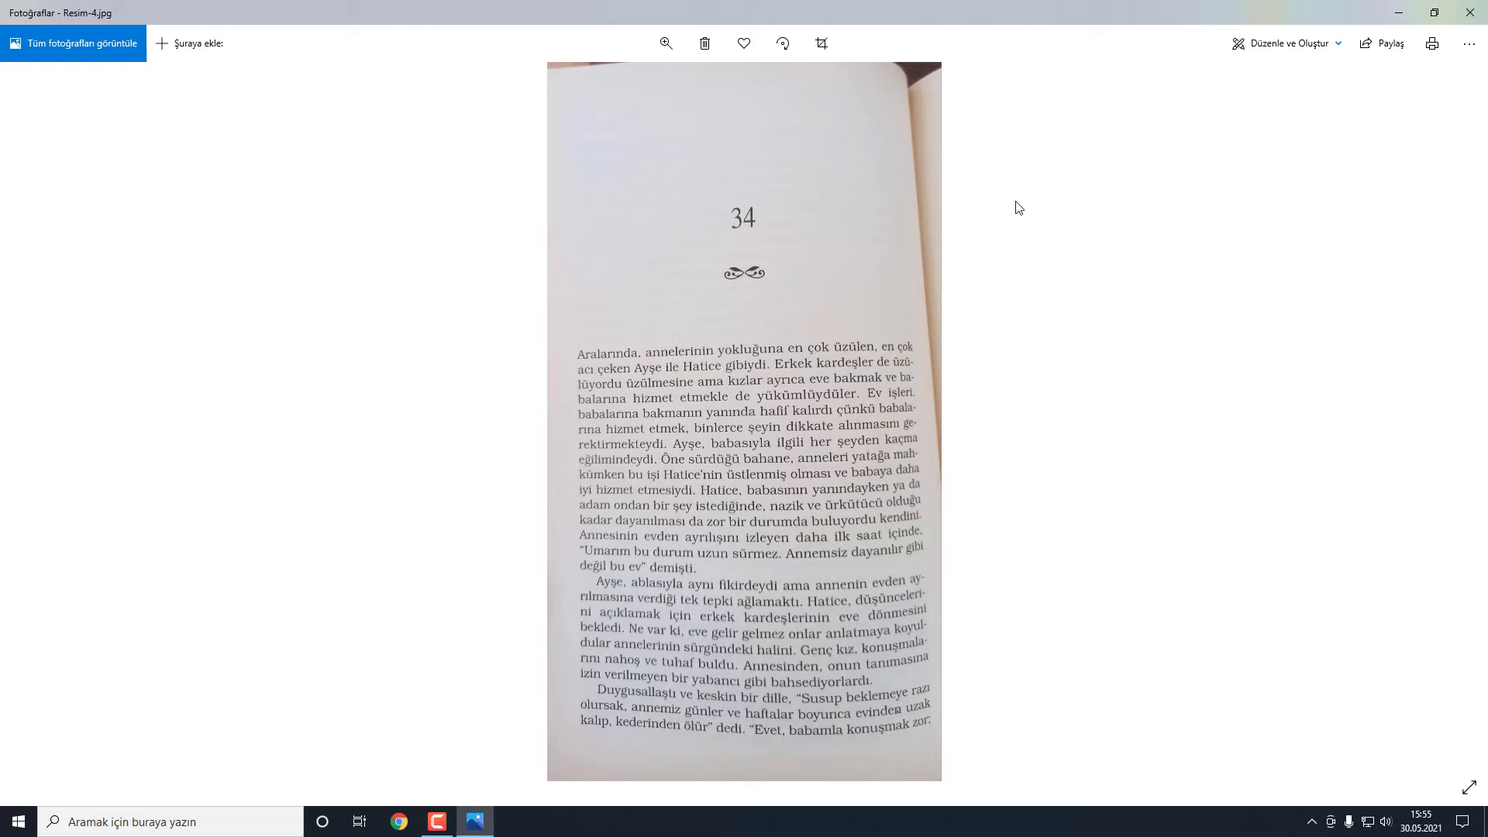
left_click(1469, 12)
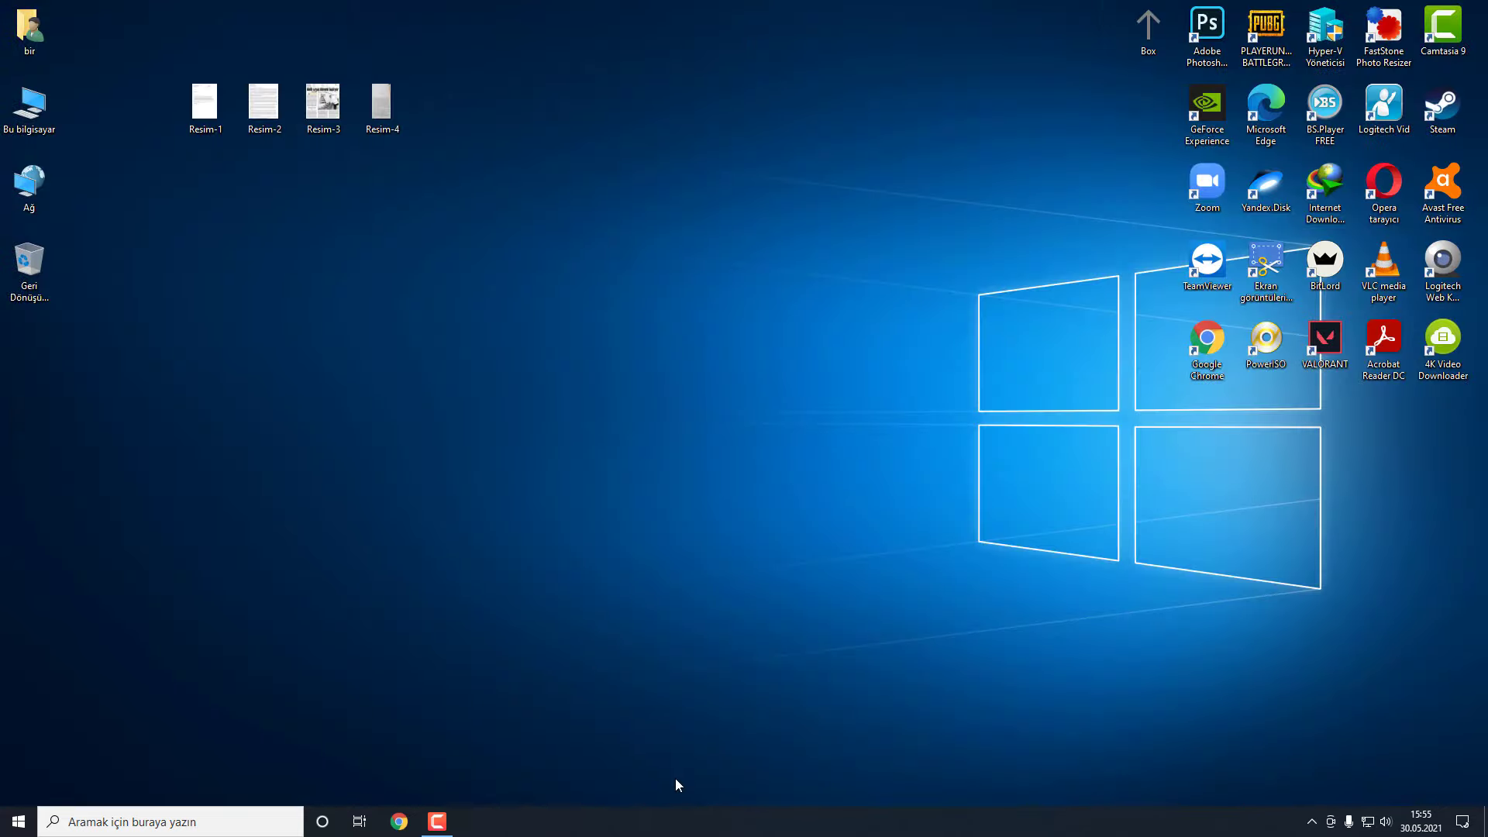
Create a new Microsoft Word Belgesi document on the desktop and open it
right_click(527, 207)
mouse_move(616, 323)
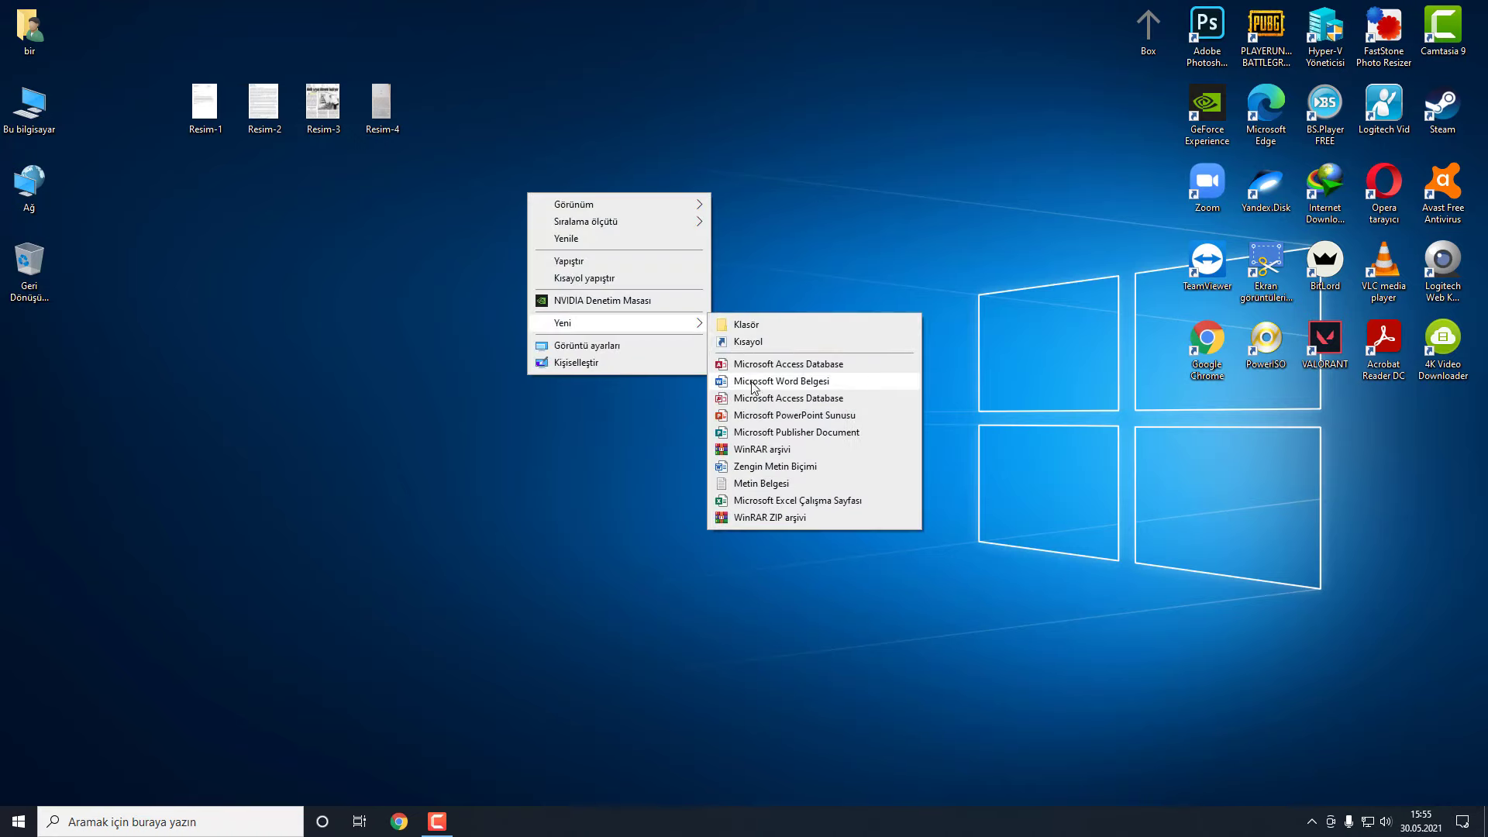
left_click(792, 381)
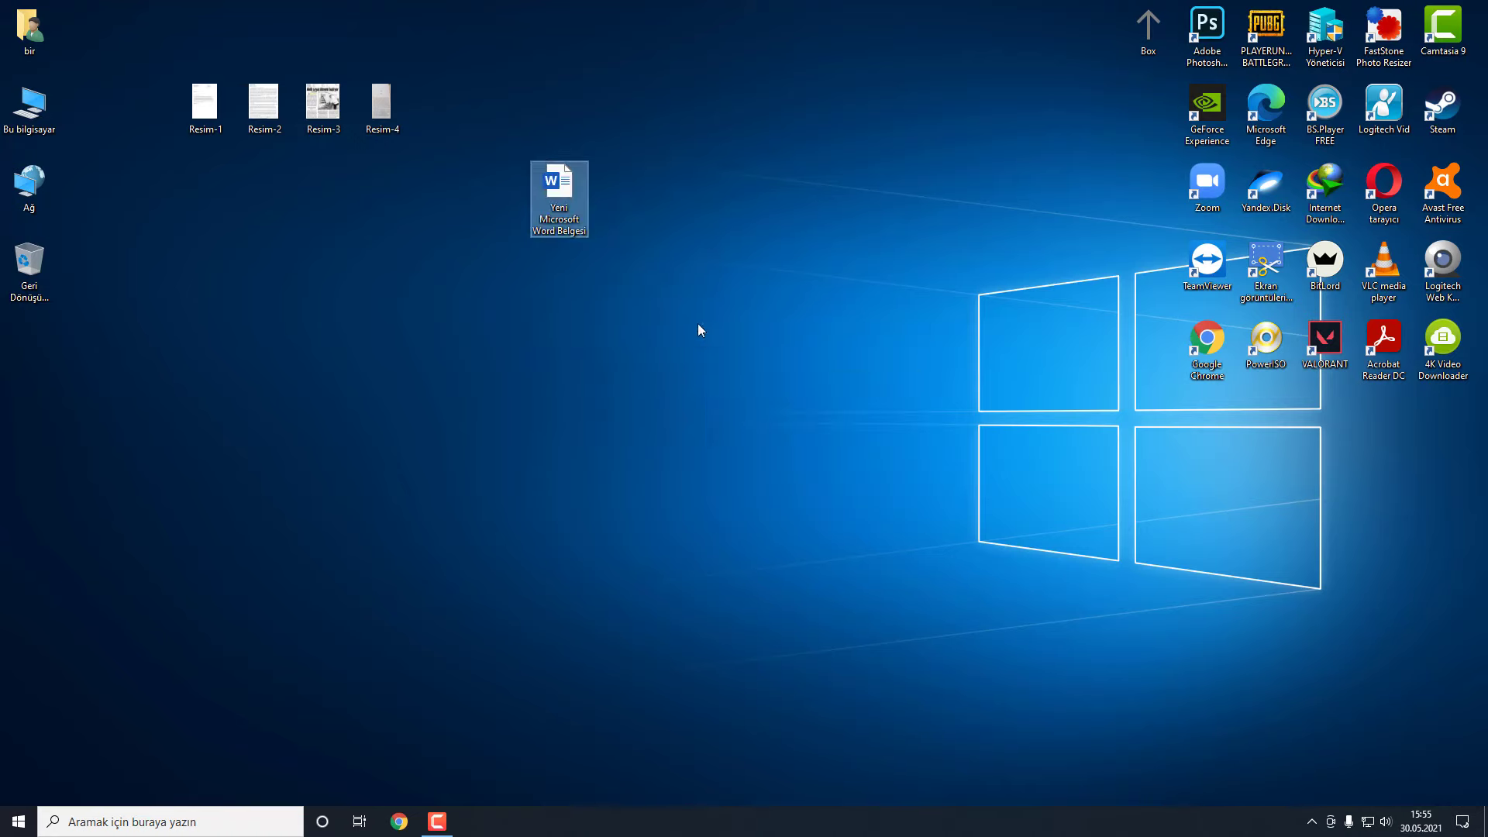
double_click(574, 177)
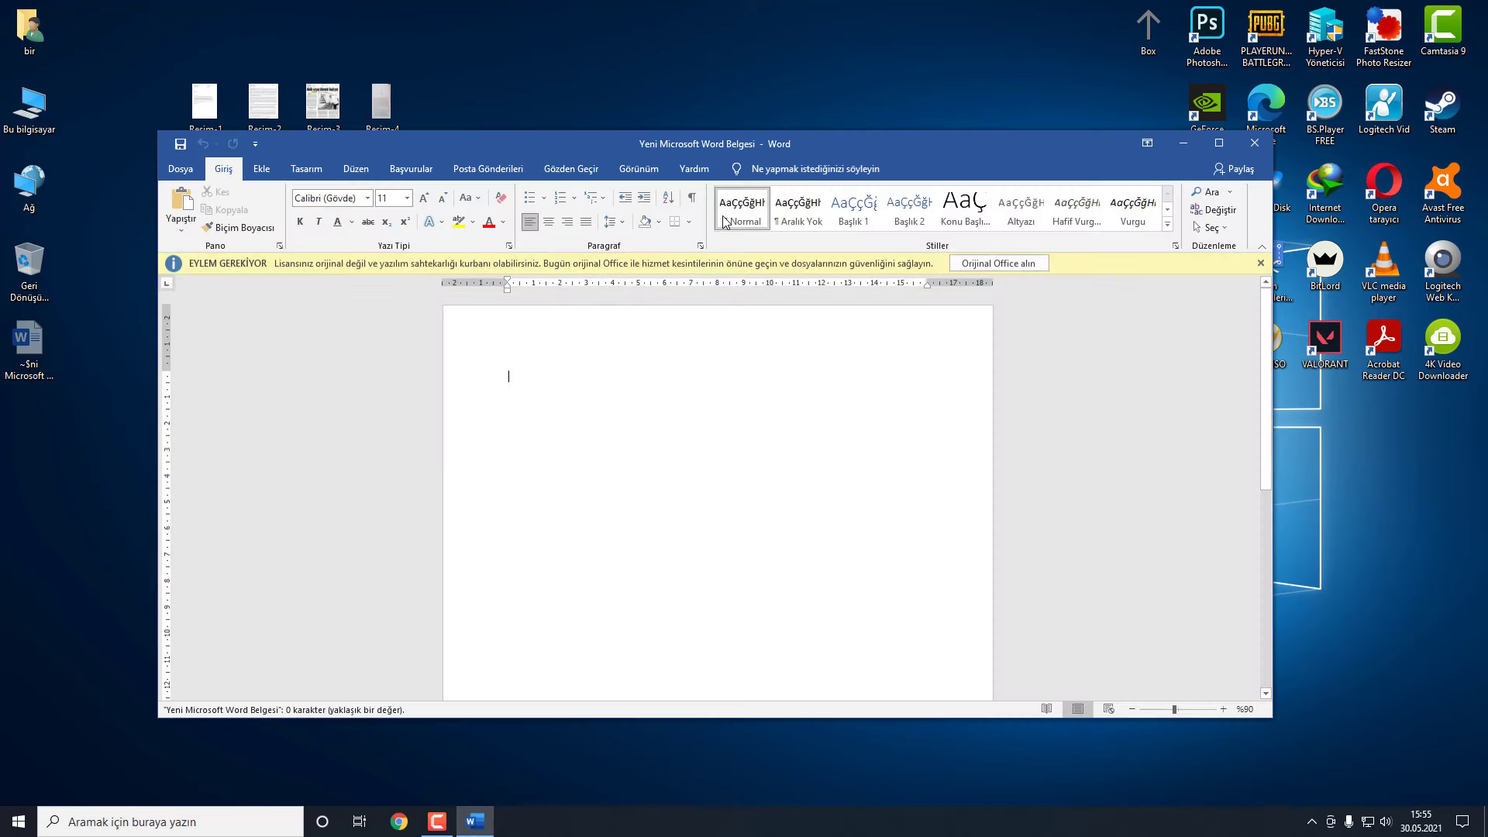
Move the Word window aside and select only the Resim-4 photo on the desktop
left_click_drag(838, 146, 987, 175)
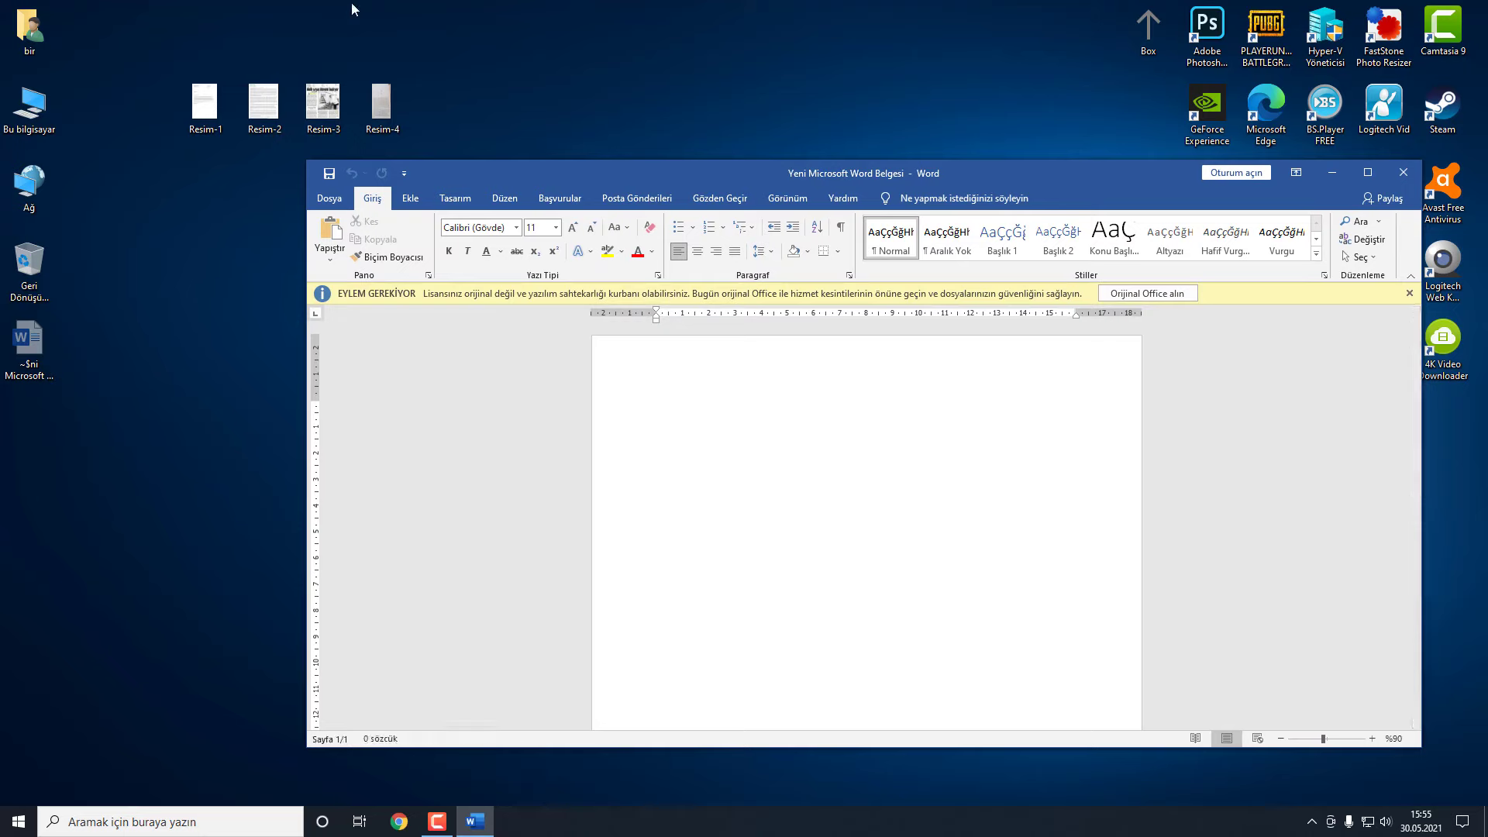
left_click_drag(199, 7, 424, 128)
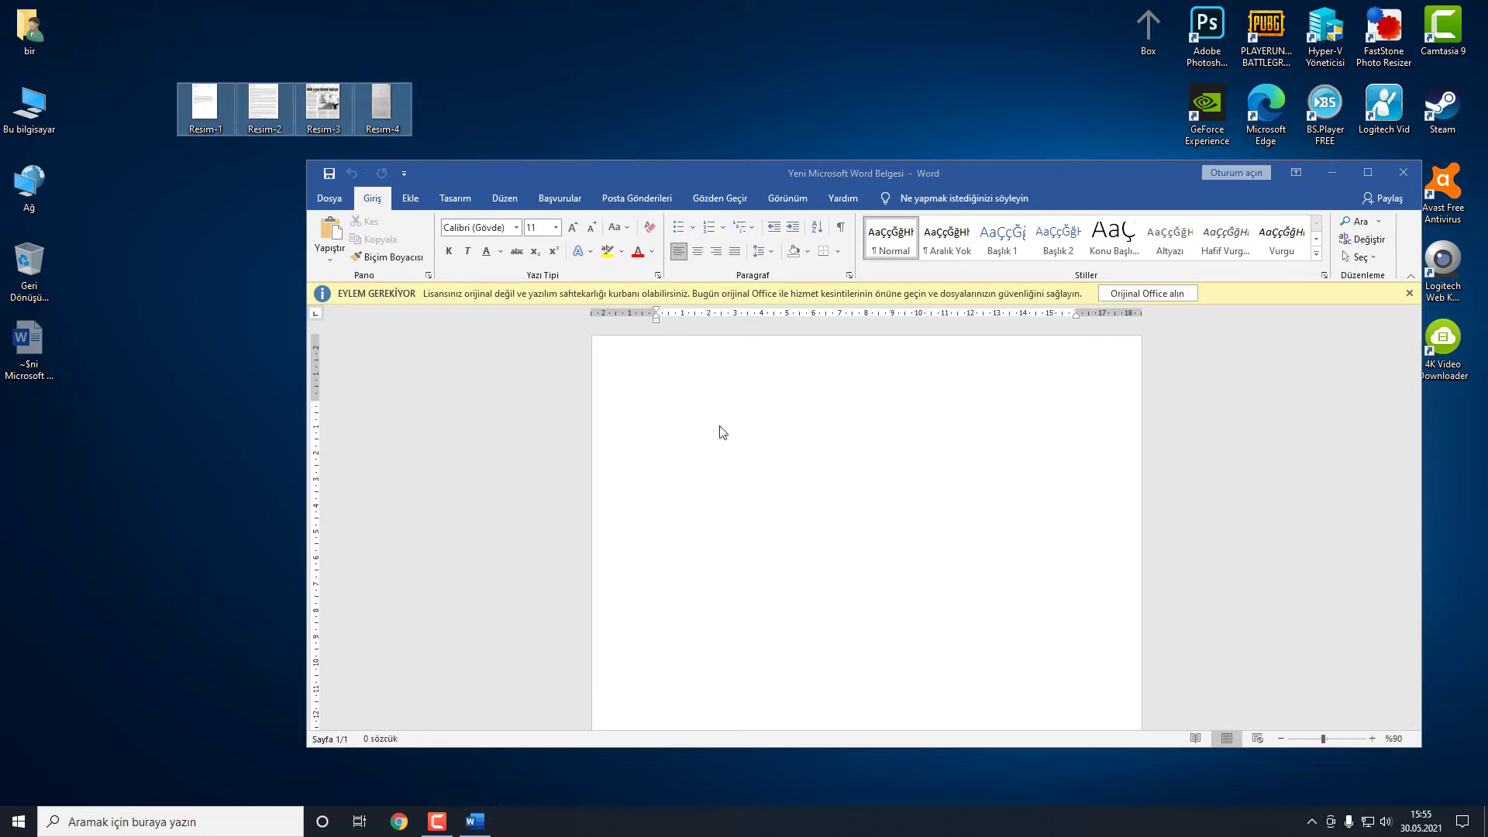
left_click(284, 204)
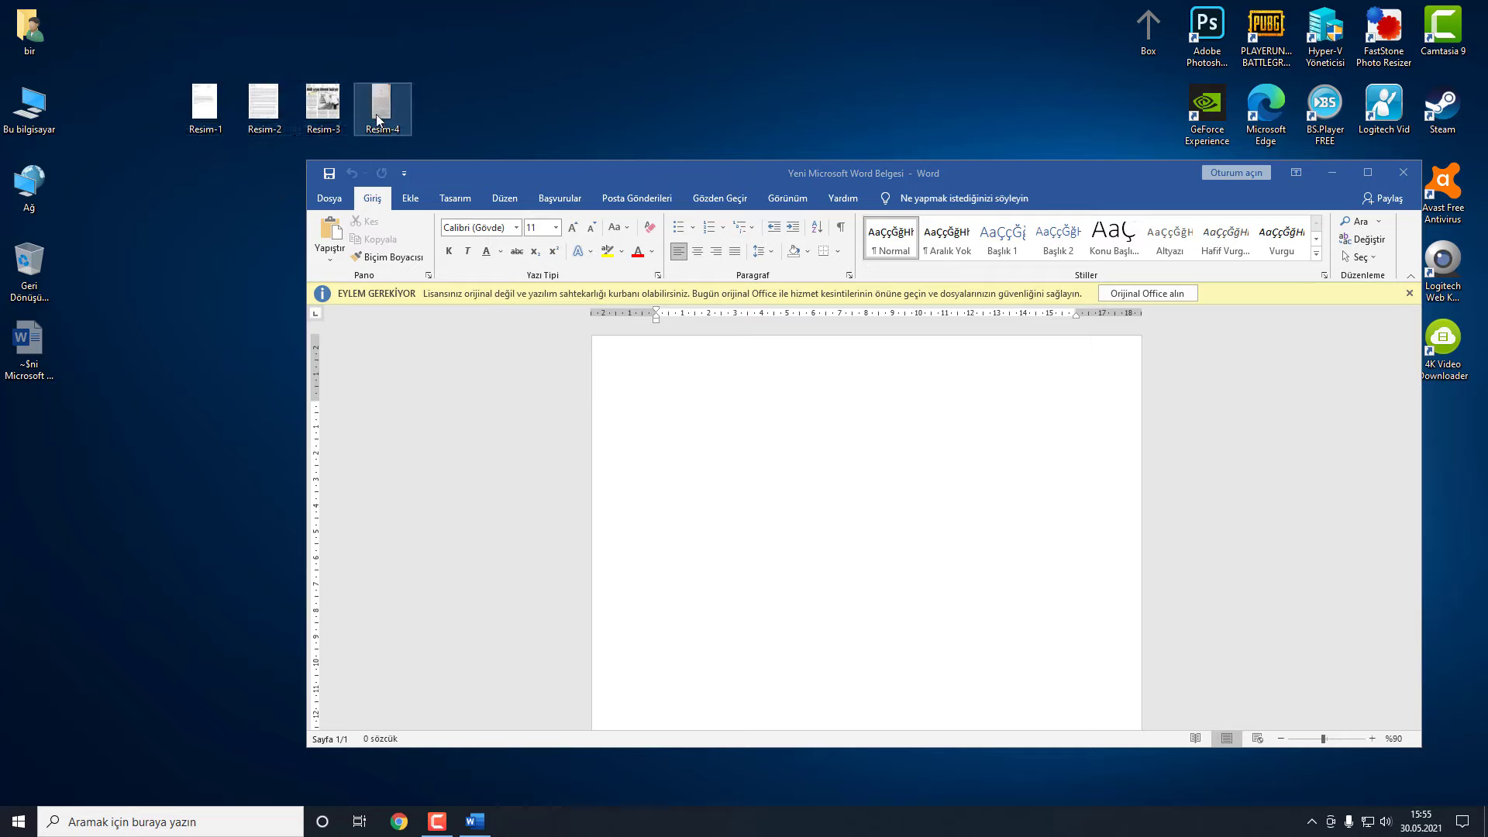
mouse_move(381, 104)
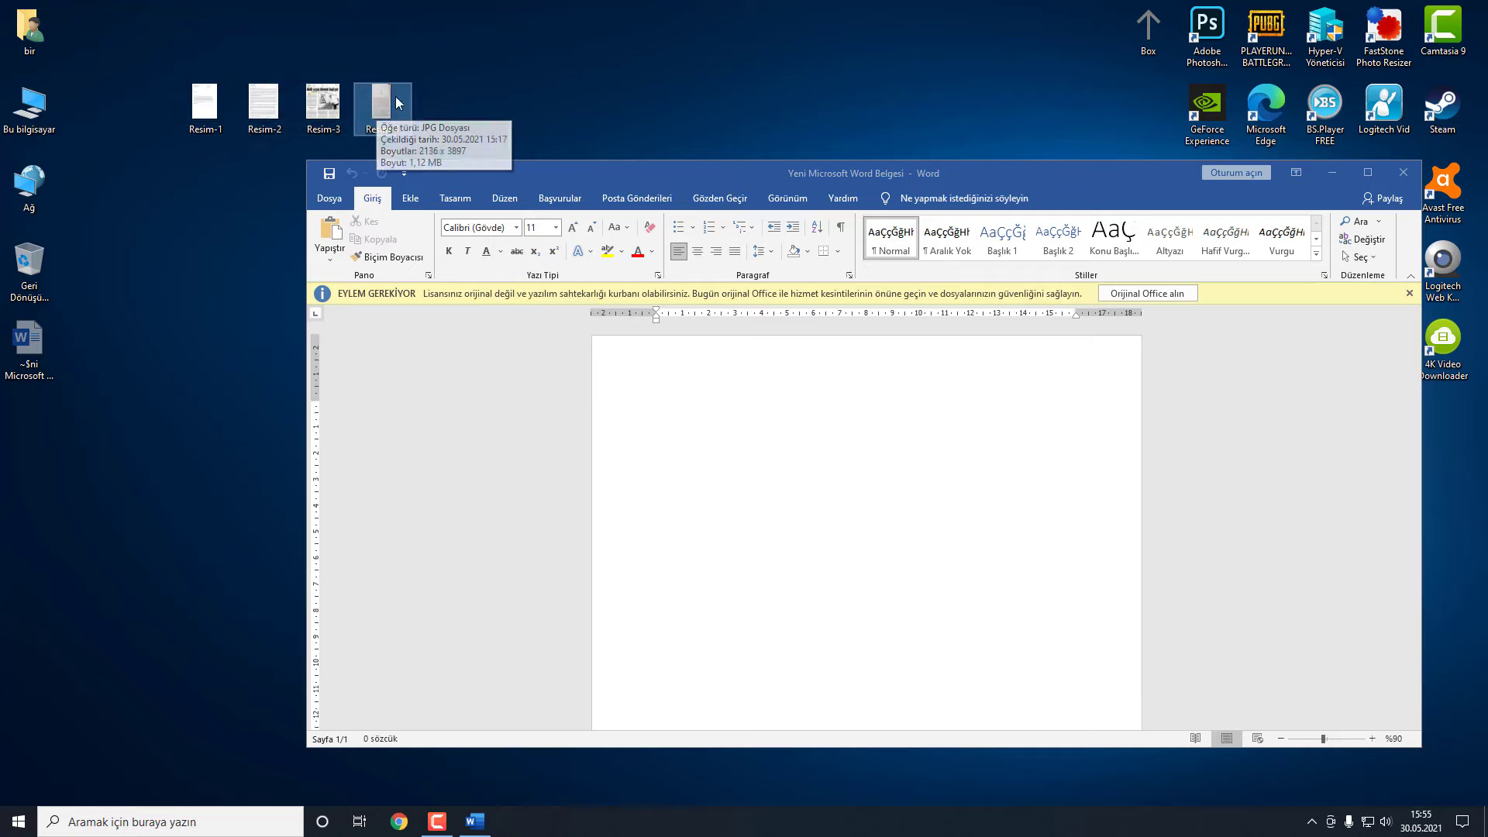
Drag the Resim-4 page 34 photo onto the Word page and maximize the Word window
left_click_drag(398, 103, 777, 496)
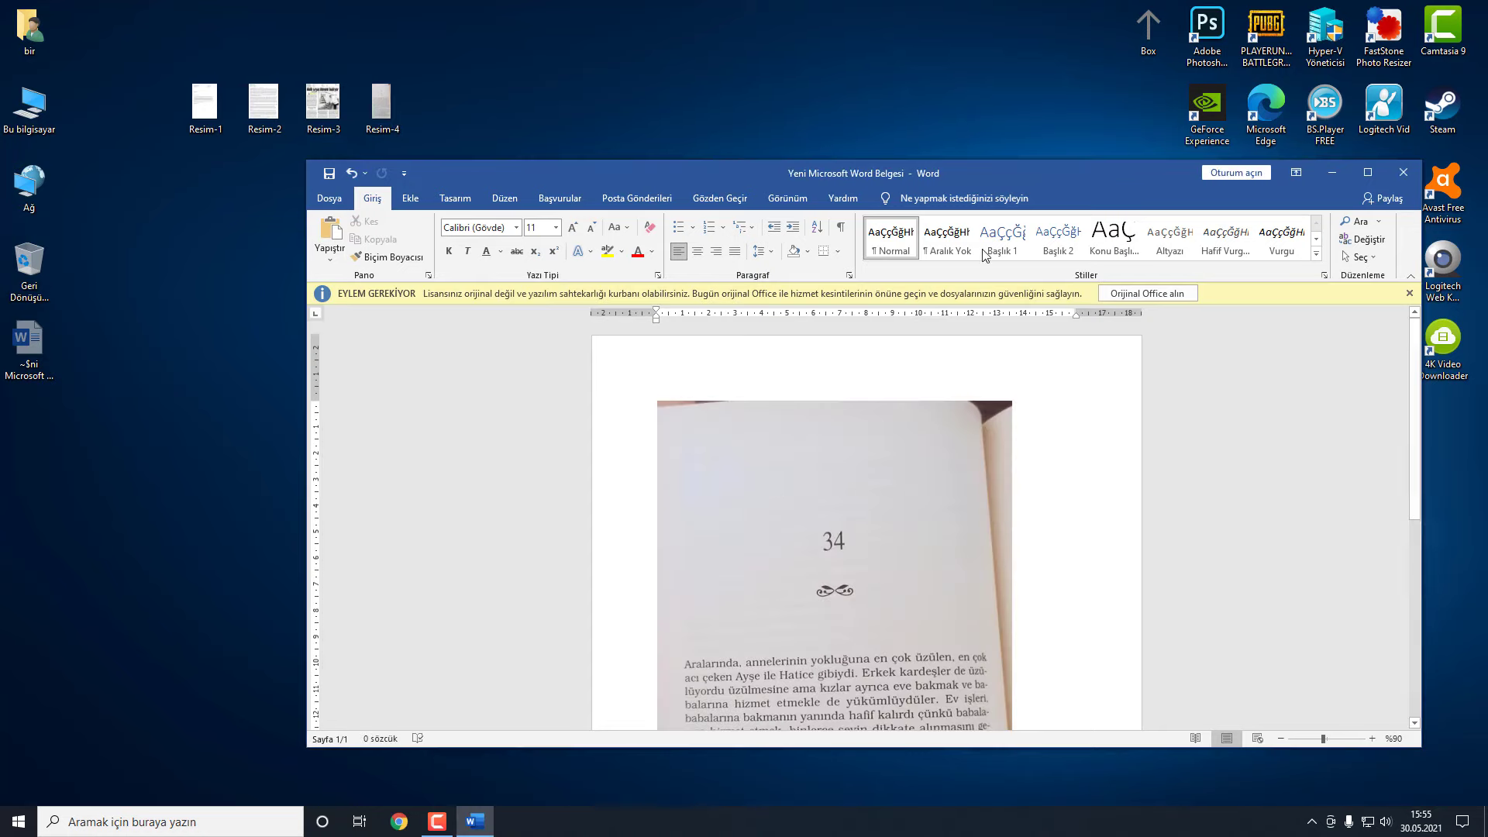
double_click(1049, 176)
scroll(902, 400, "down", 3)
scroll(902, 400, "up", 3)
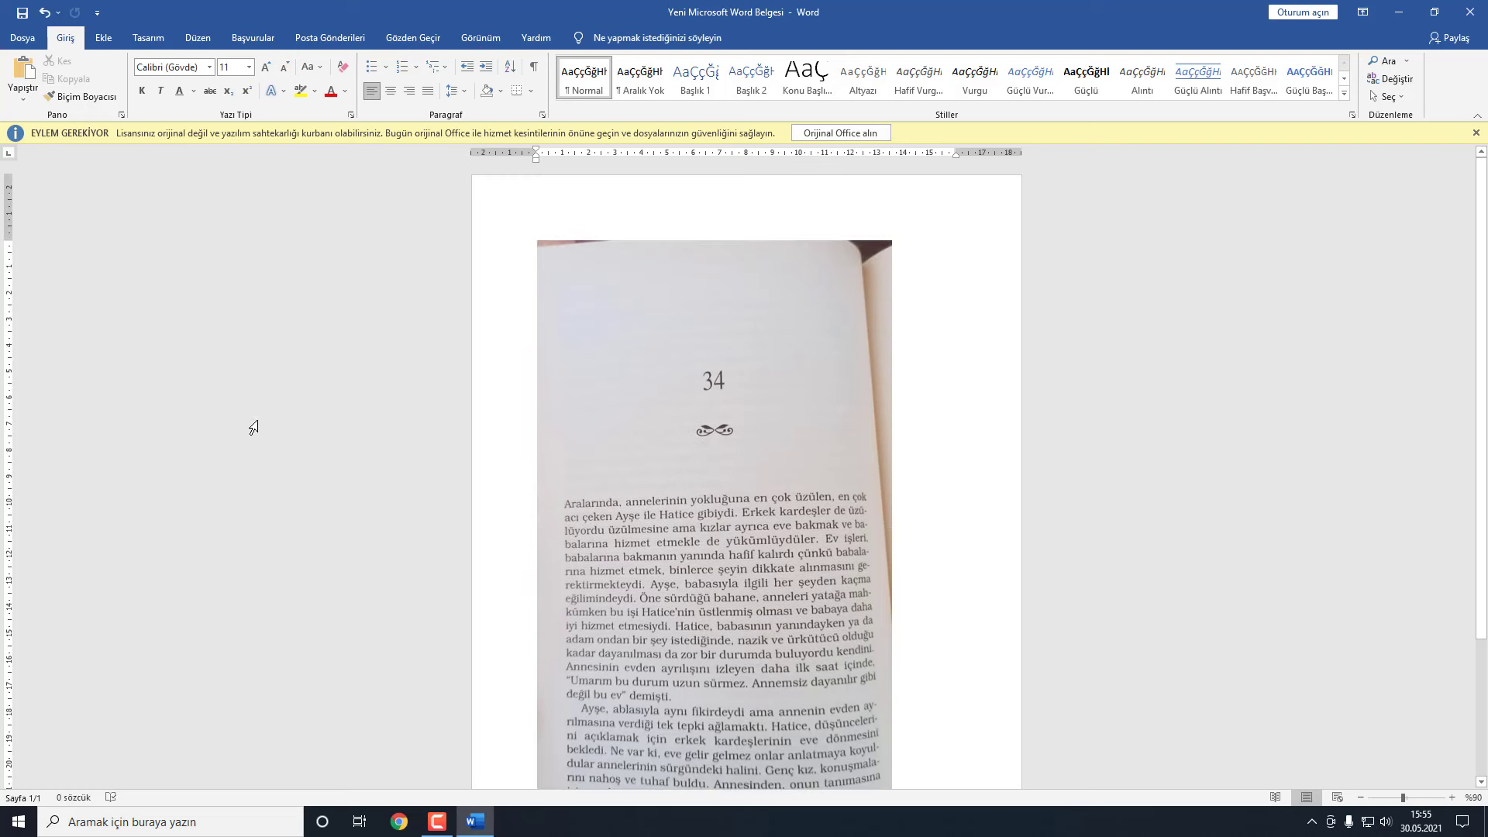
Set Save As to the Desktop with file name PDF-4 and file type PDF
left_click(32, 40)
left_click(75, 248)
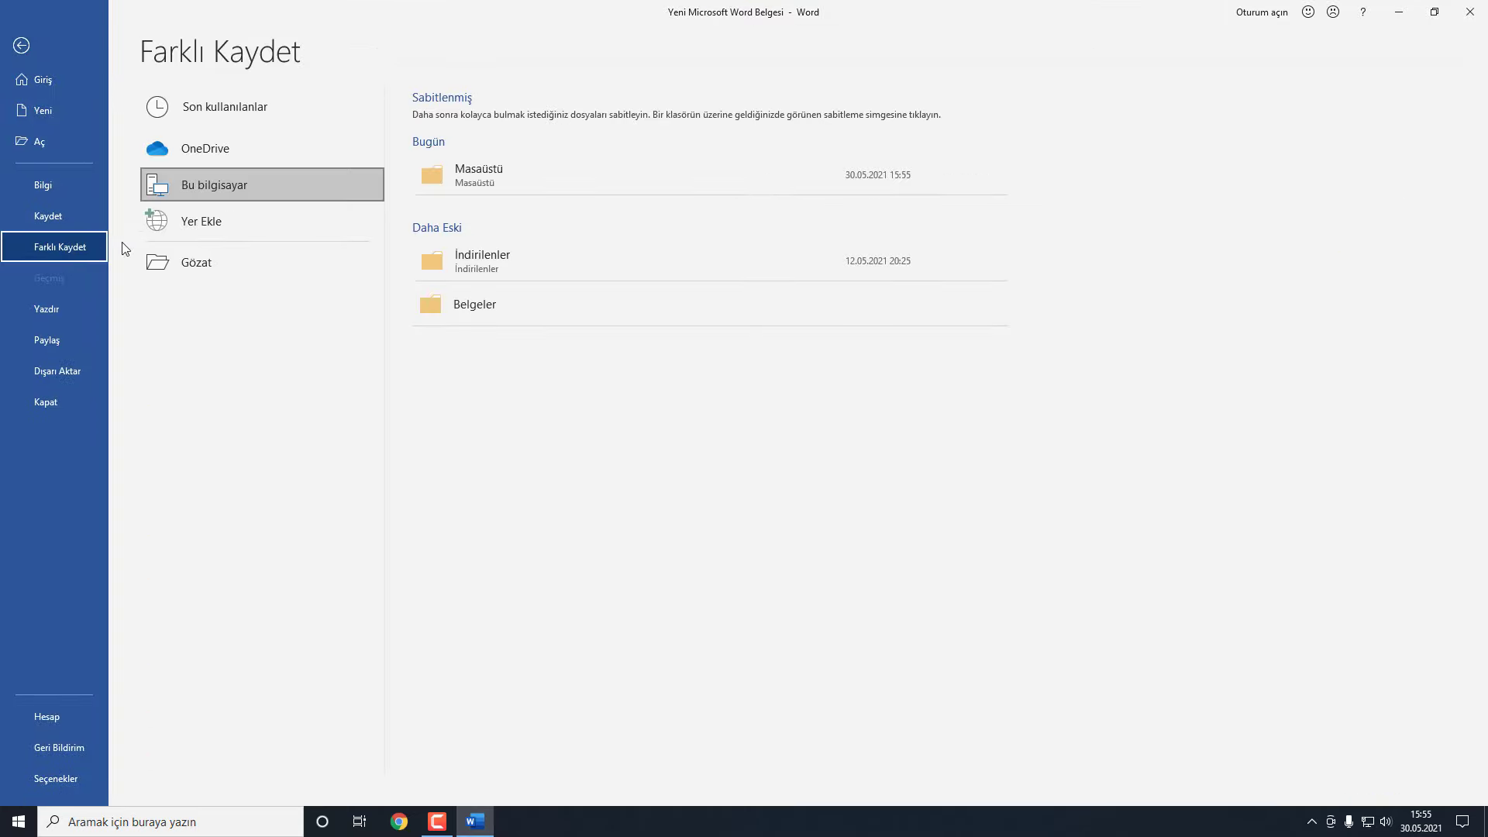
left_click(459, 175)
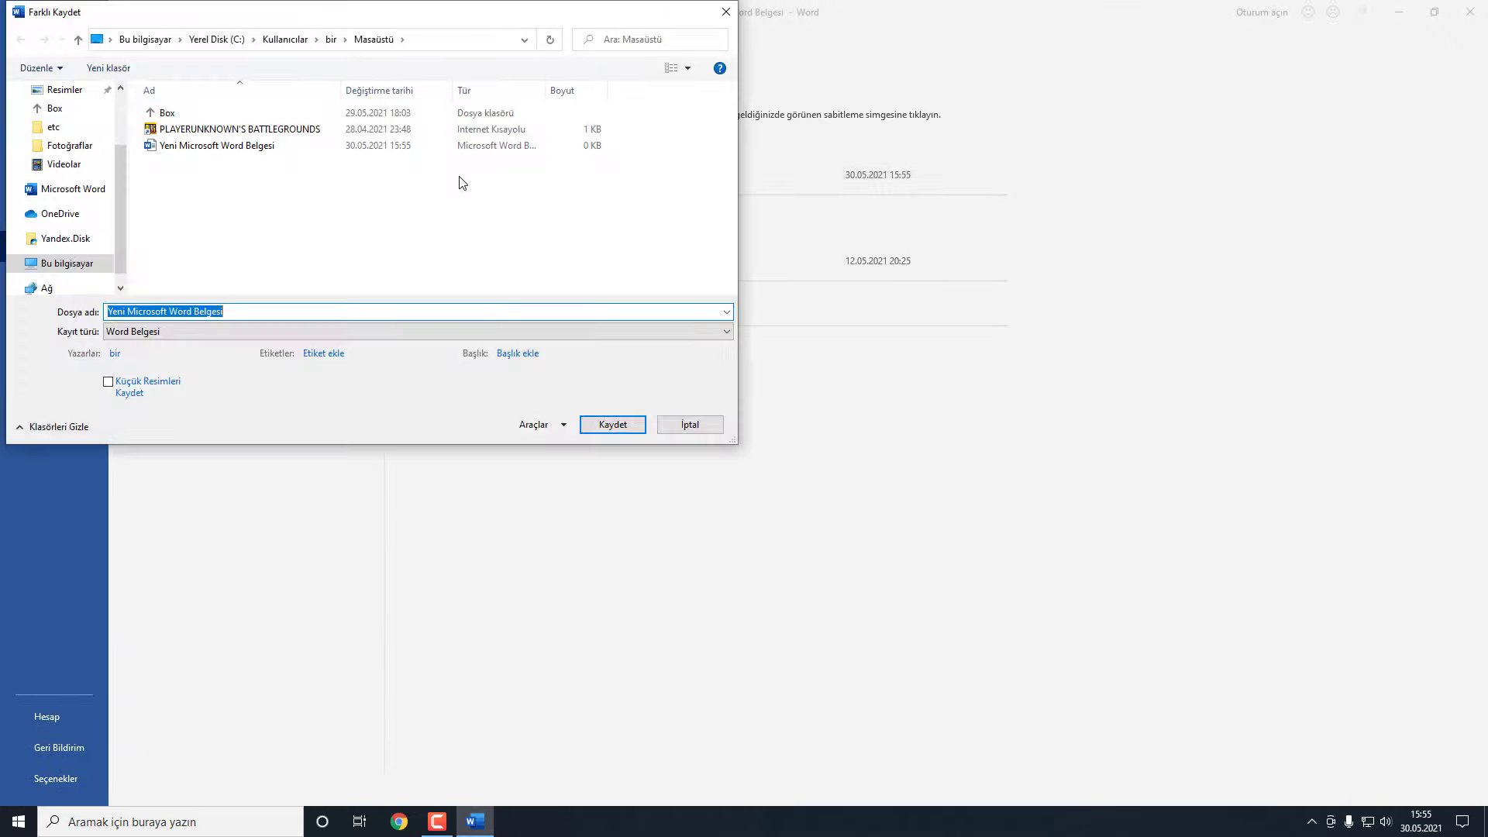
left_click(67, 121)
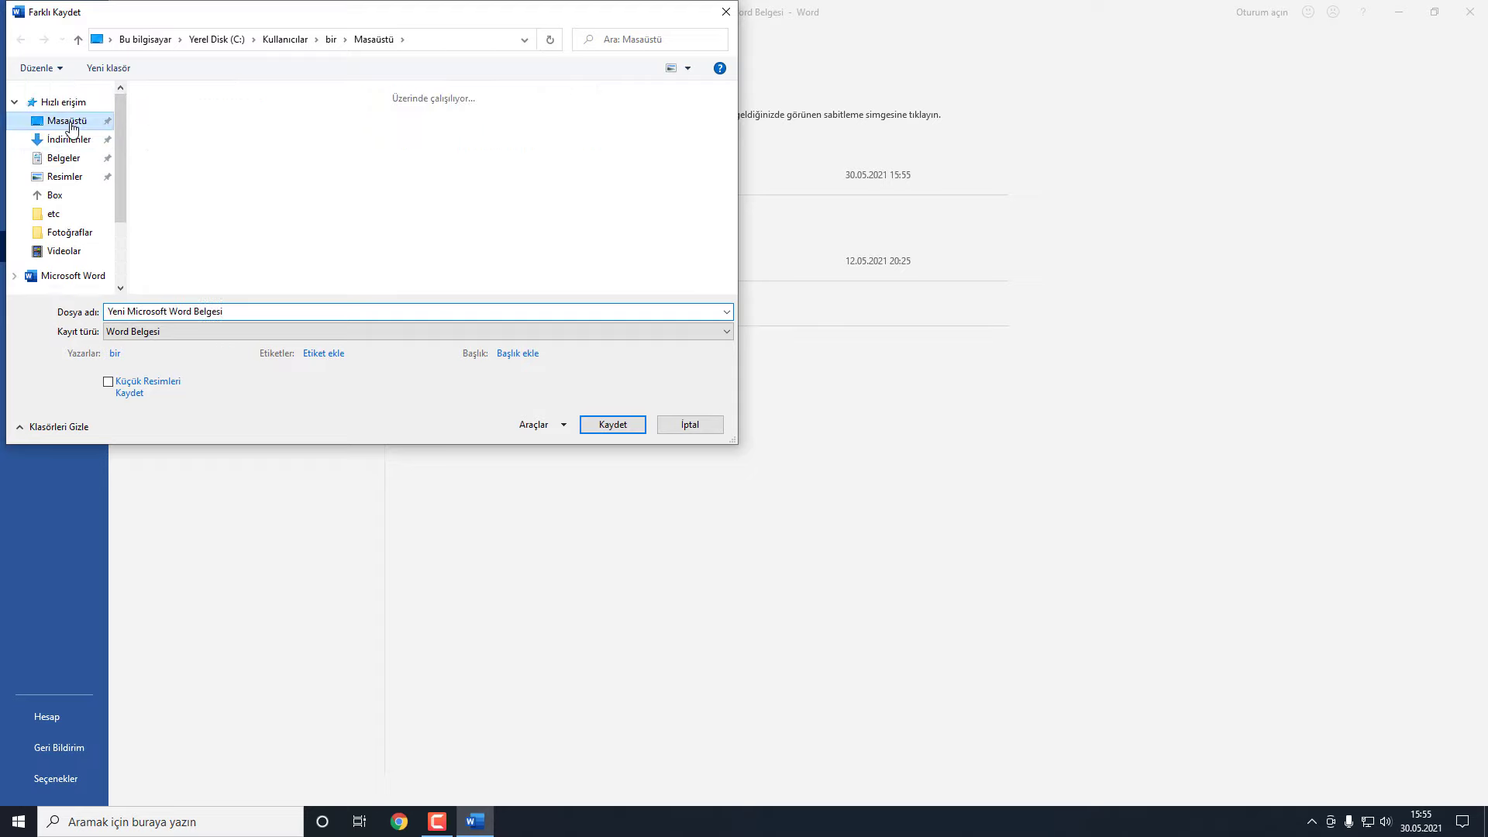
left_click(166, 310)
type("P")
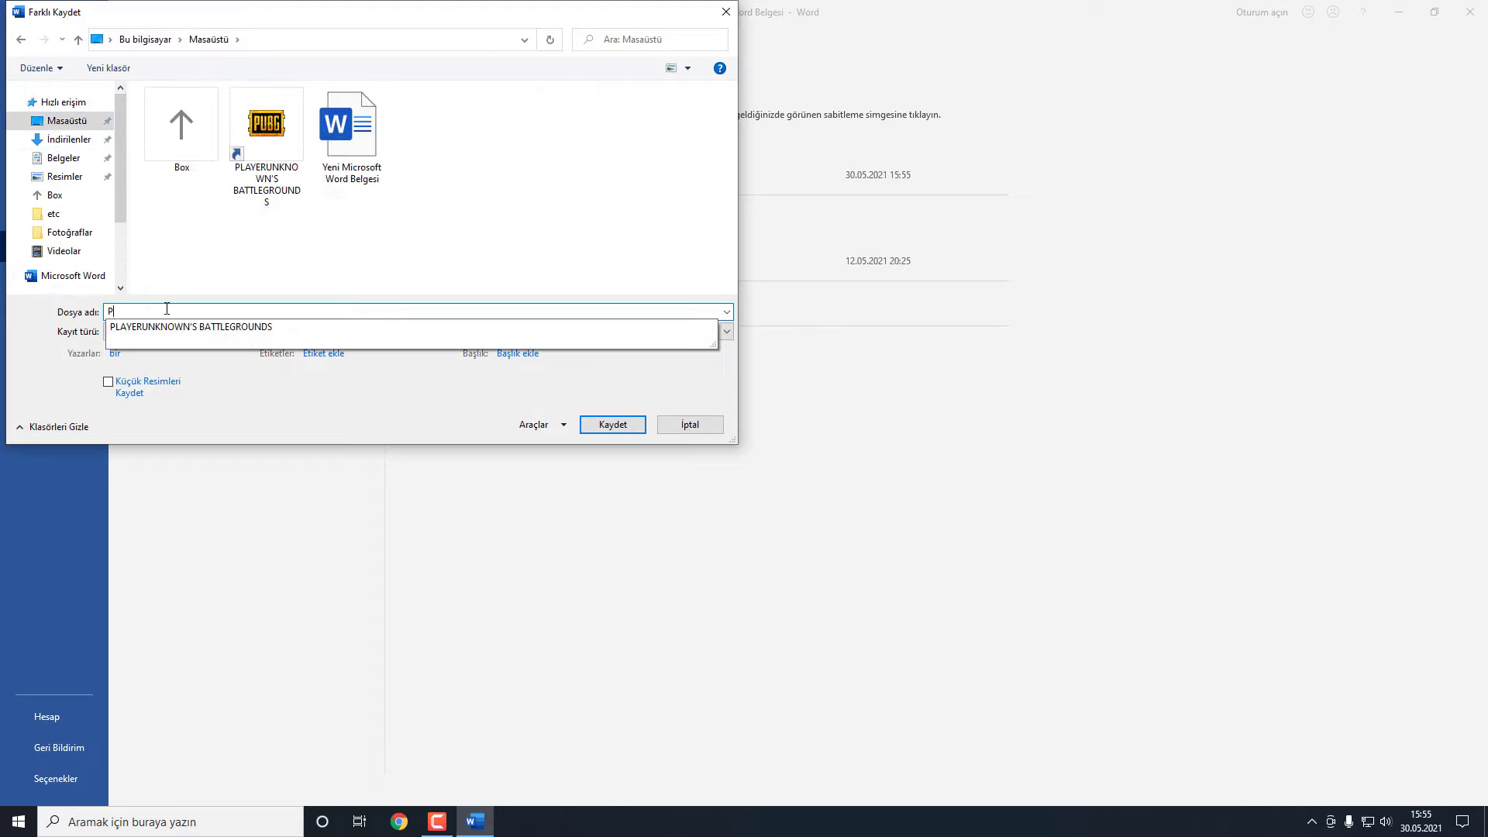
type("DF-4")
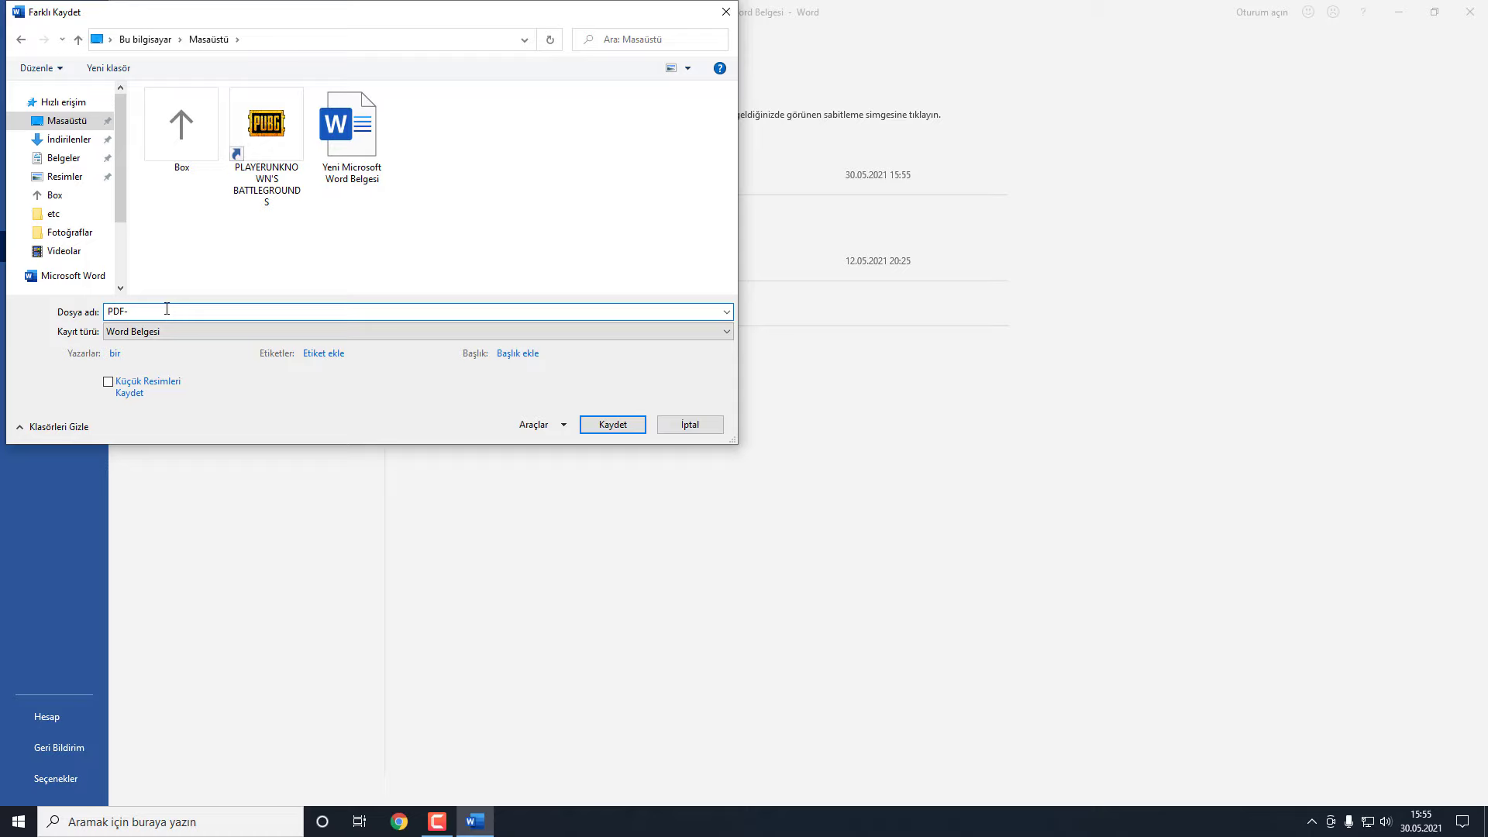
left_click(132, 333)
left_click(116, 417)
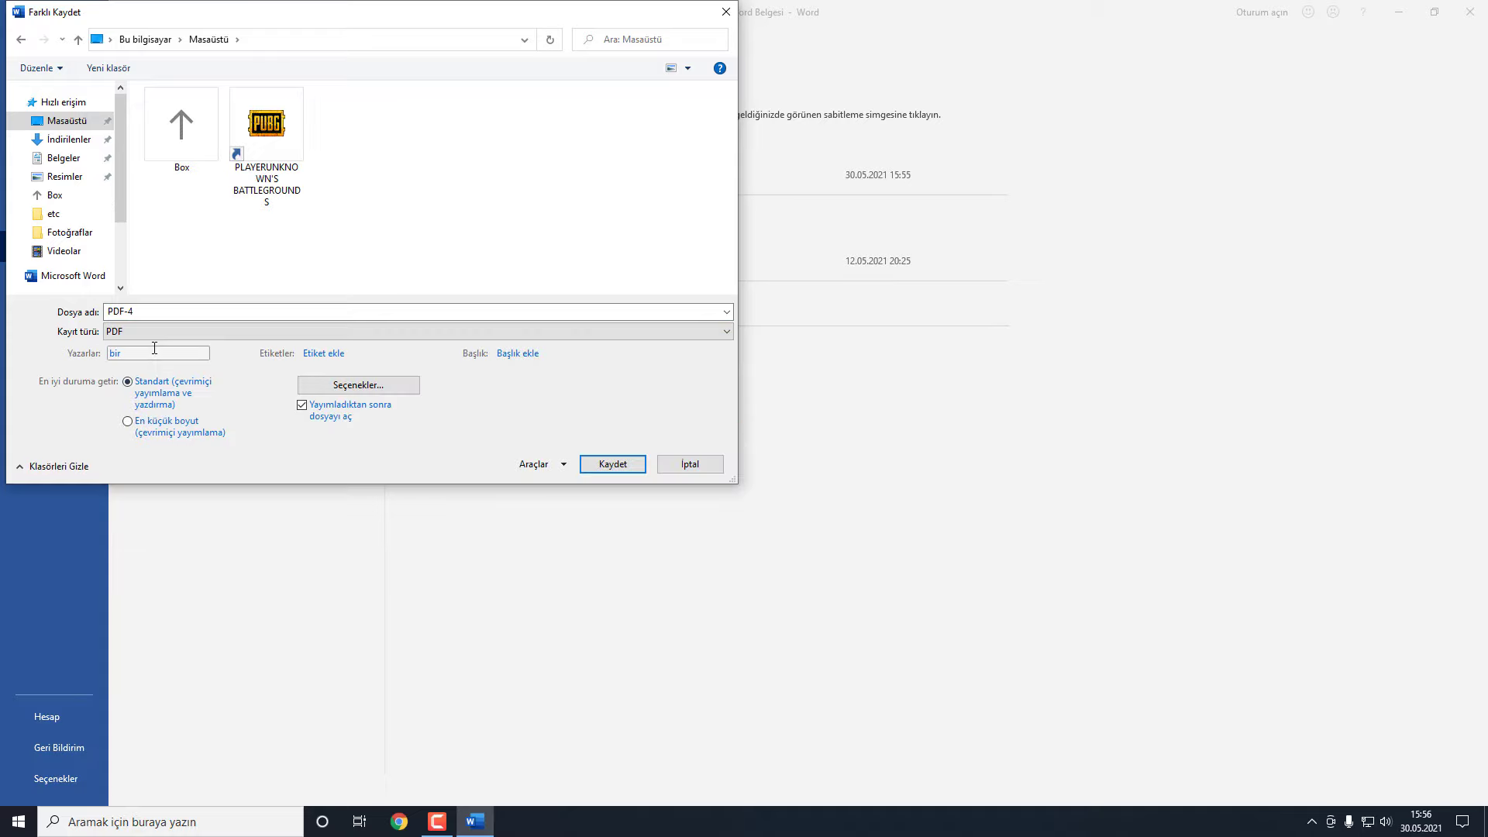
Save PDF-4.pdf, check it in Acrobat, then close Acrobat and exit Word without saving
left_click(607, 463)
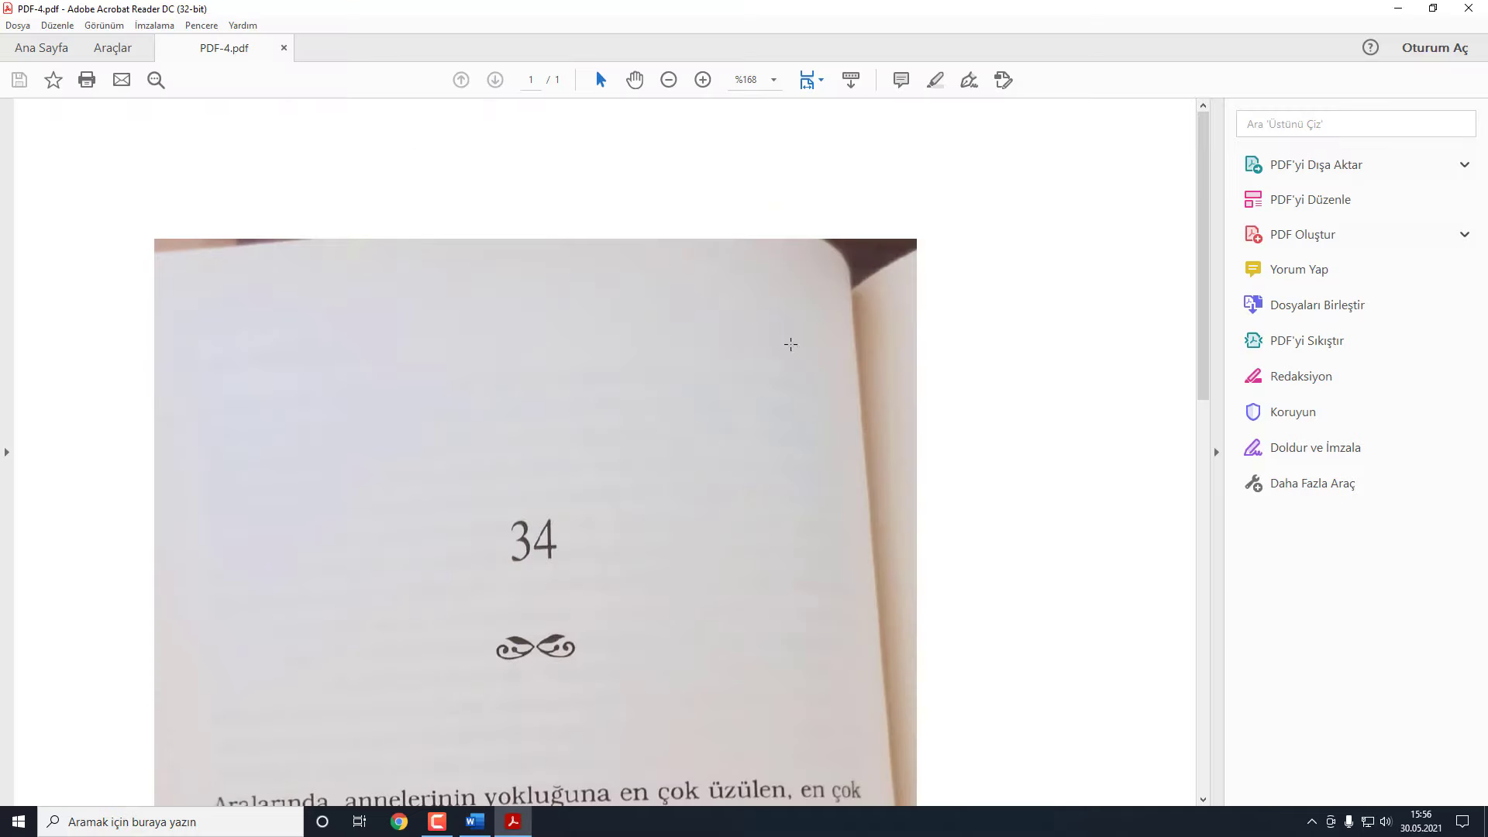
scroll(614, 688, "down", 5)
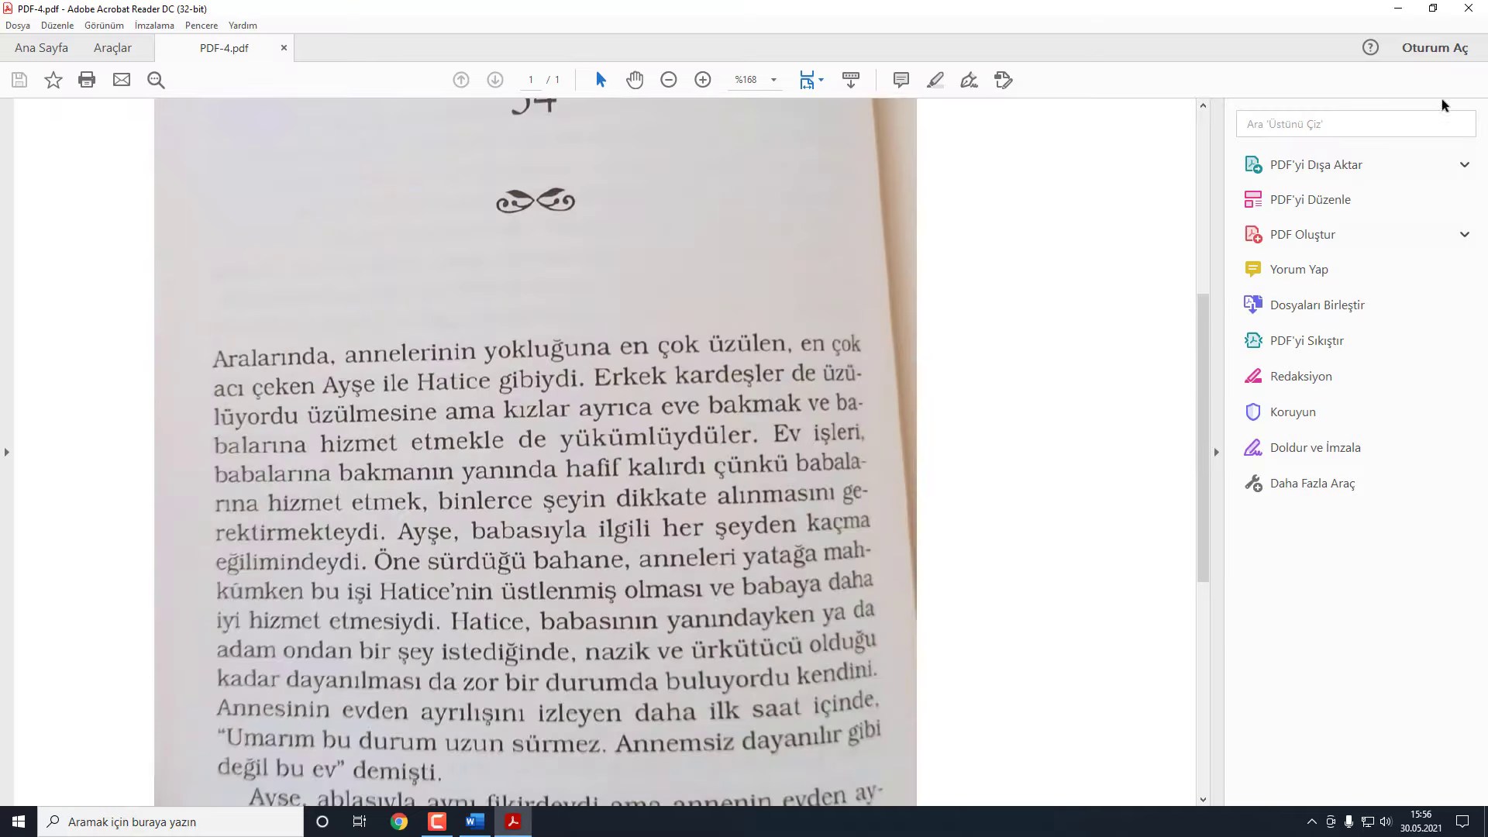
left_click(1469, 7)
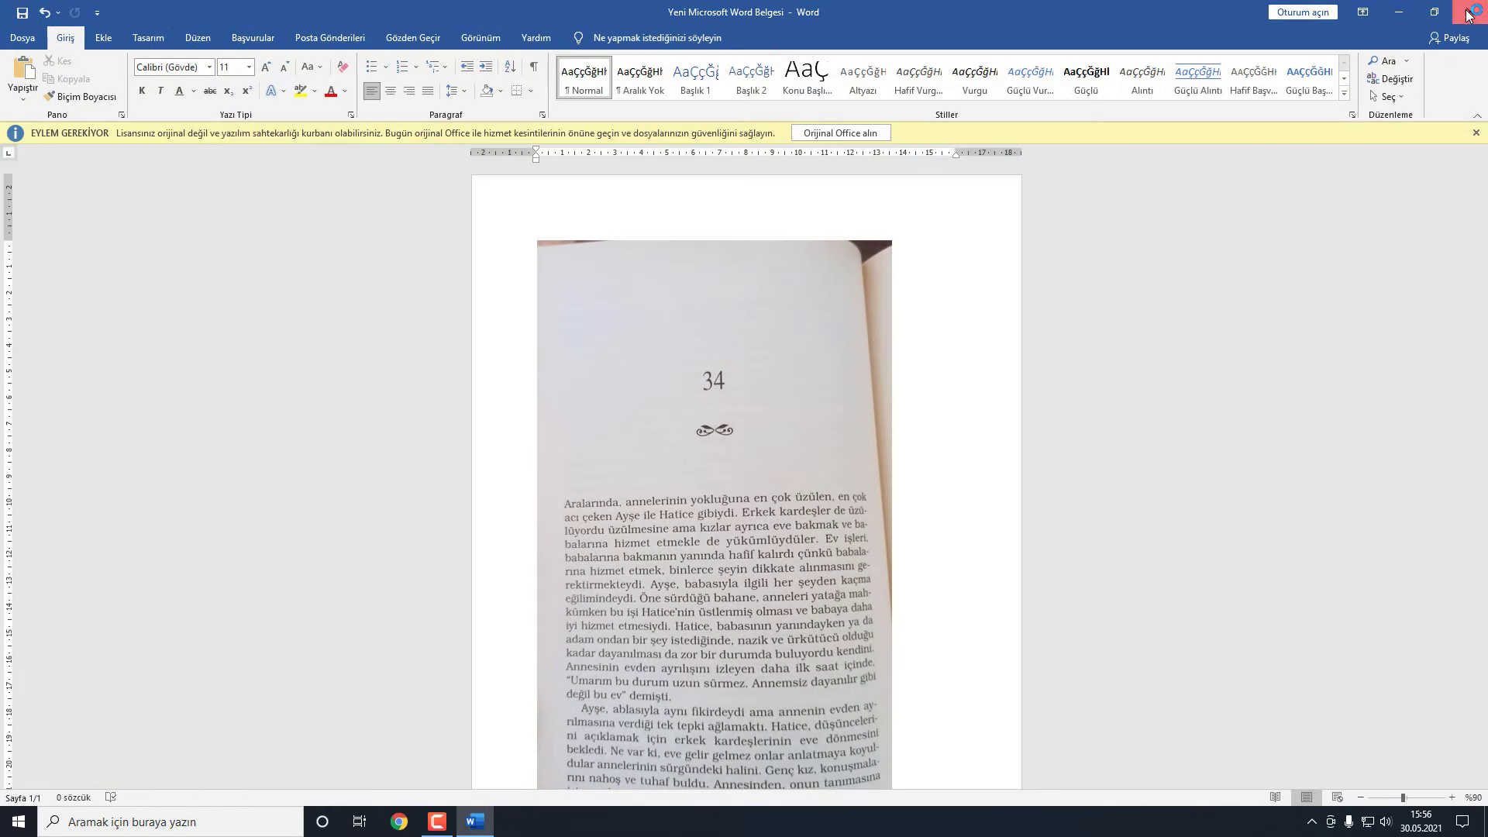
left_click(1469, 11)
left_click(744, 440)
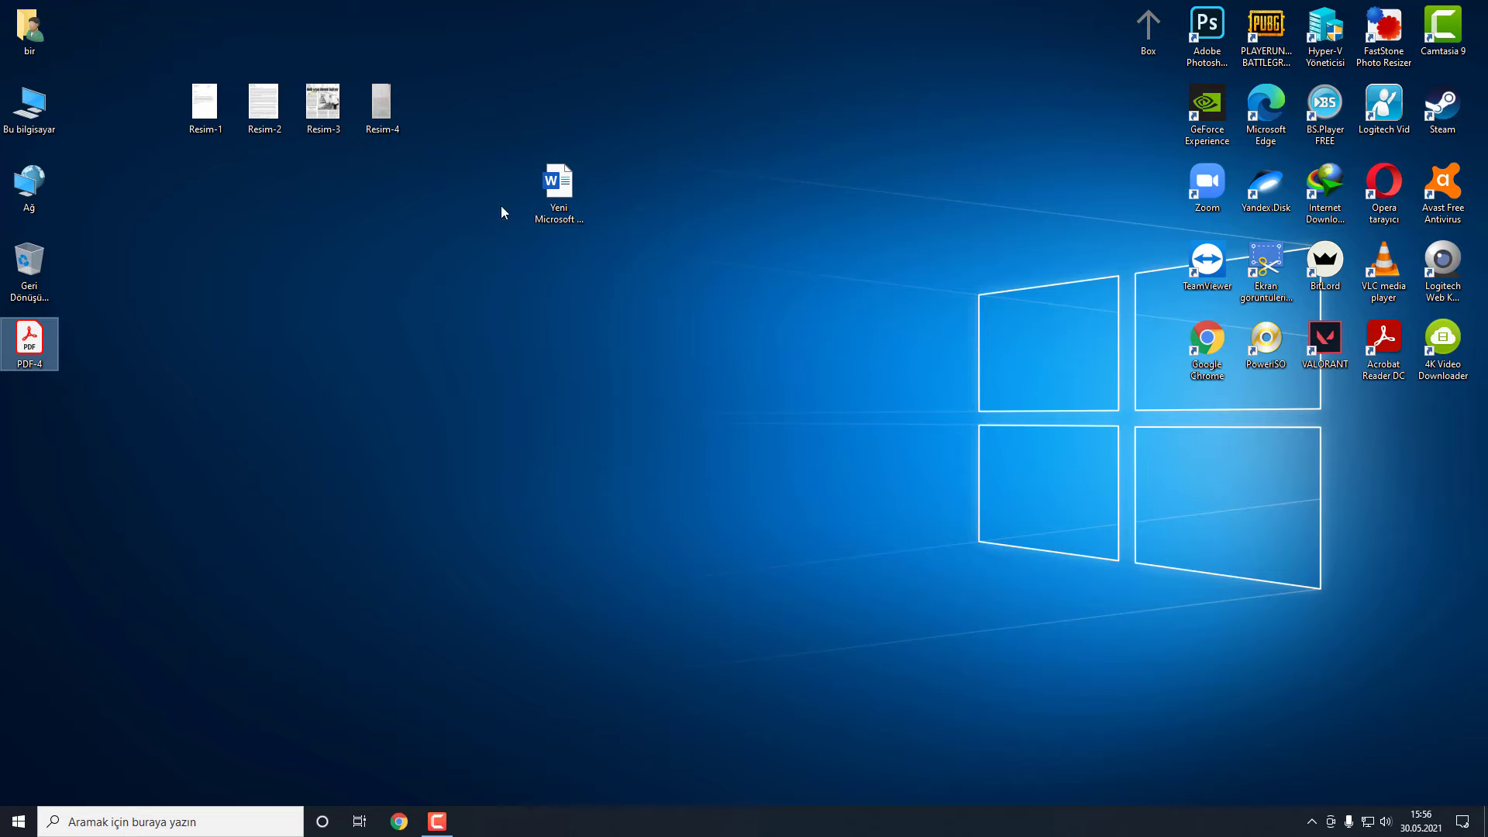
Reopen the blank Word document and open PDF-4 from the Desktop via Dosya > Aç > Gözat
double_click(568, 188)
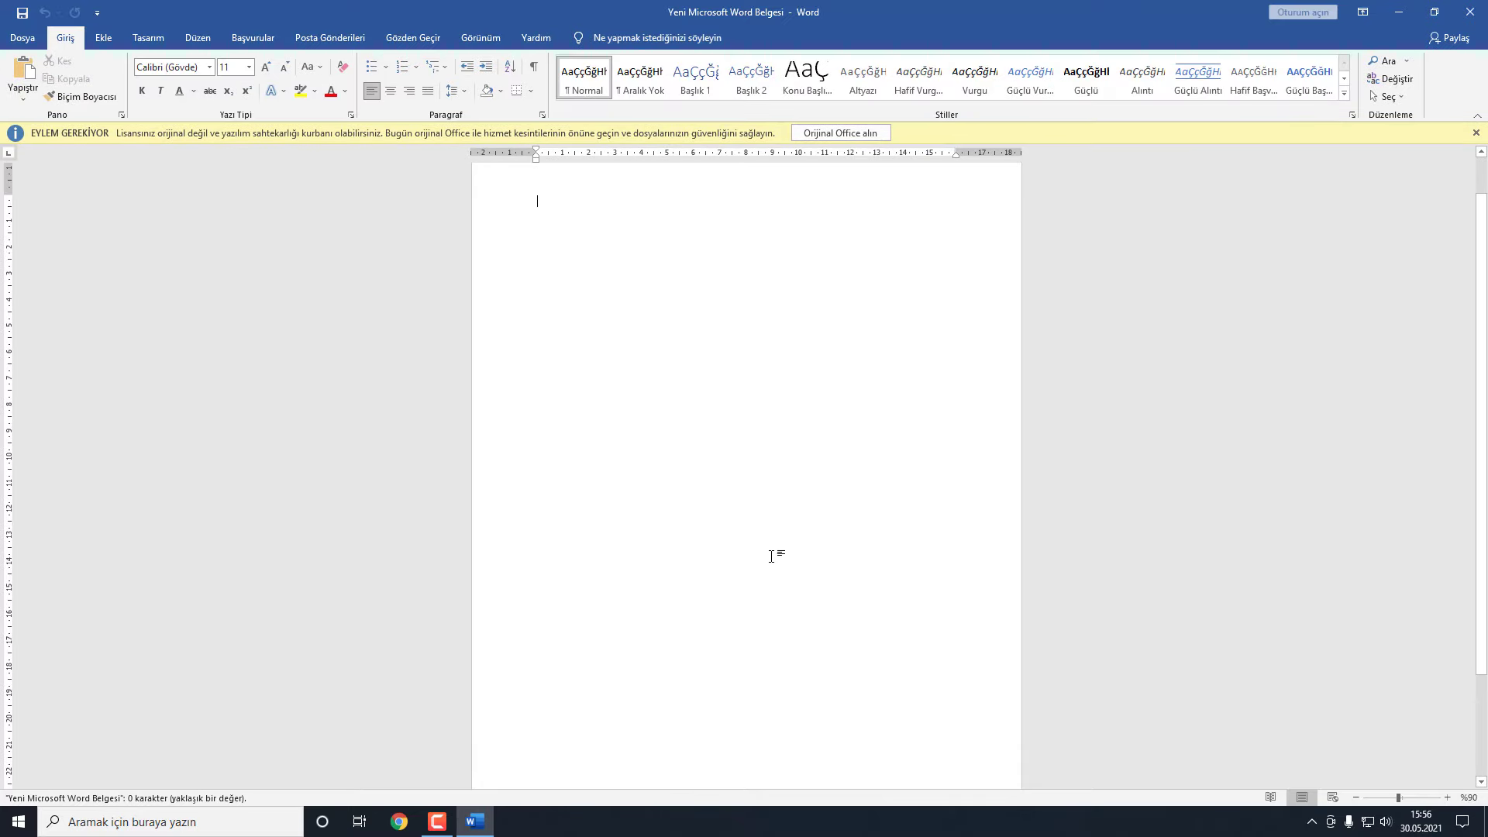
left_click(23, 37)
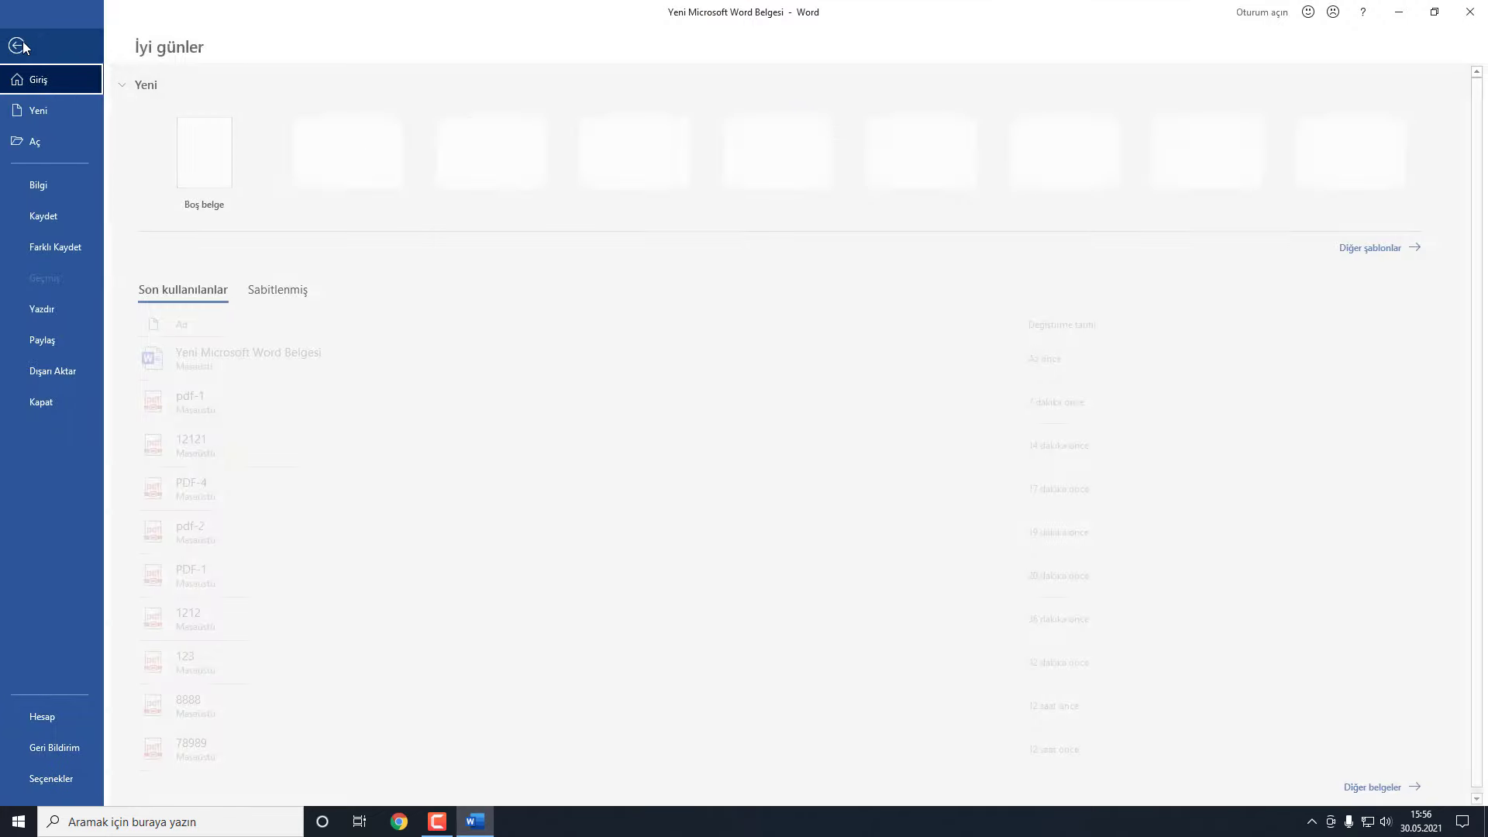
left_click(57, 140)
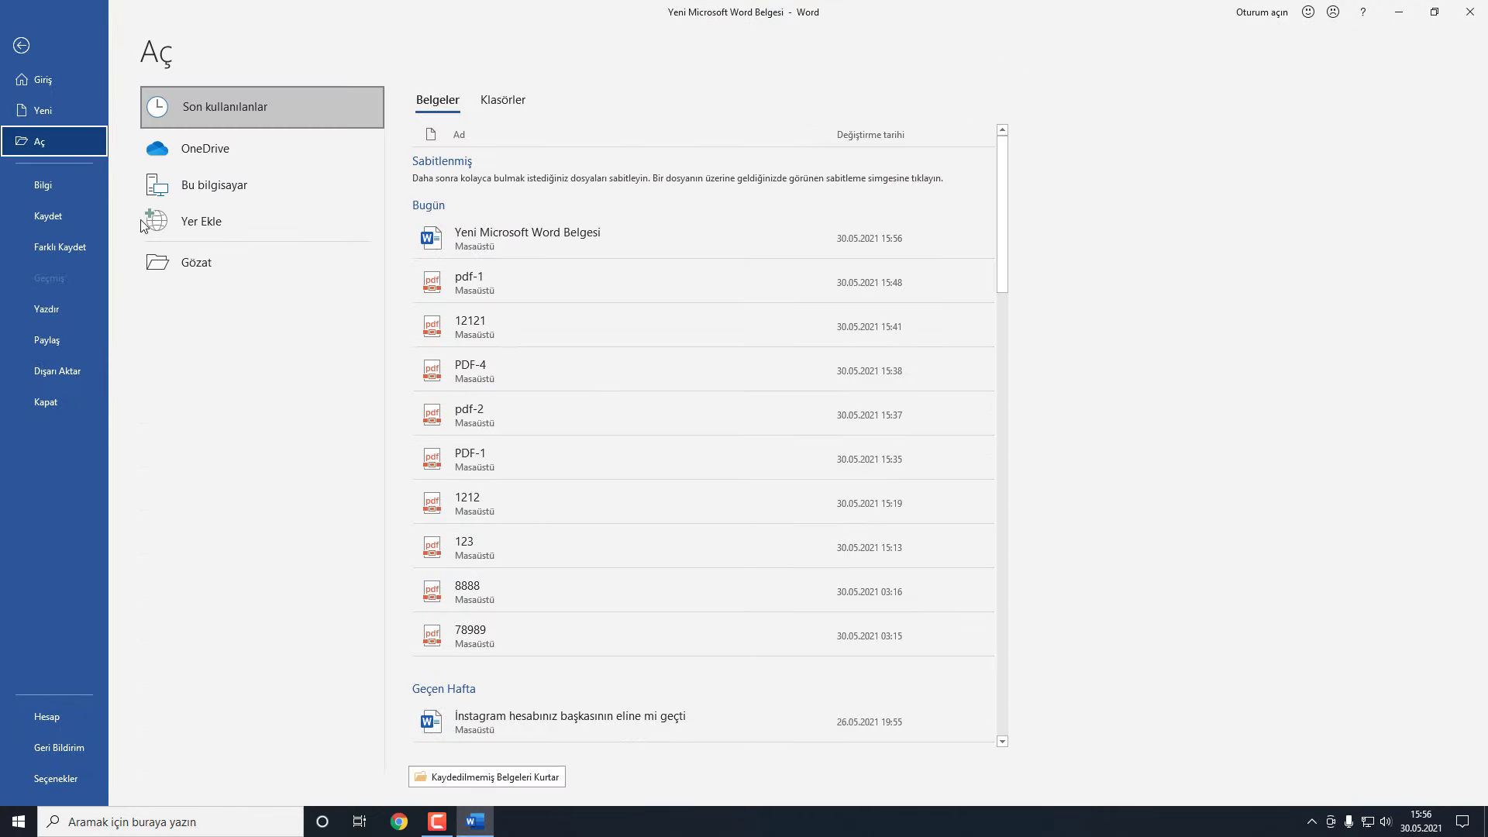
left_click(175, 267)
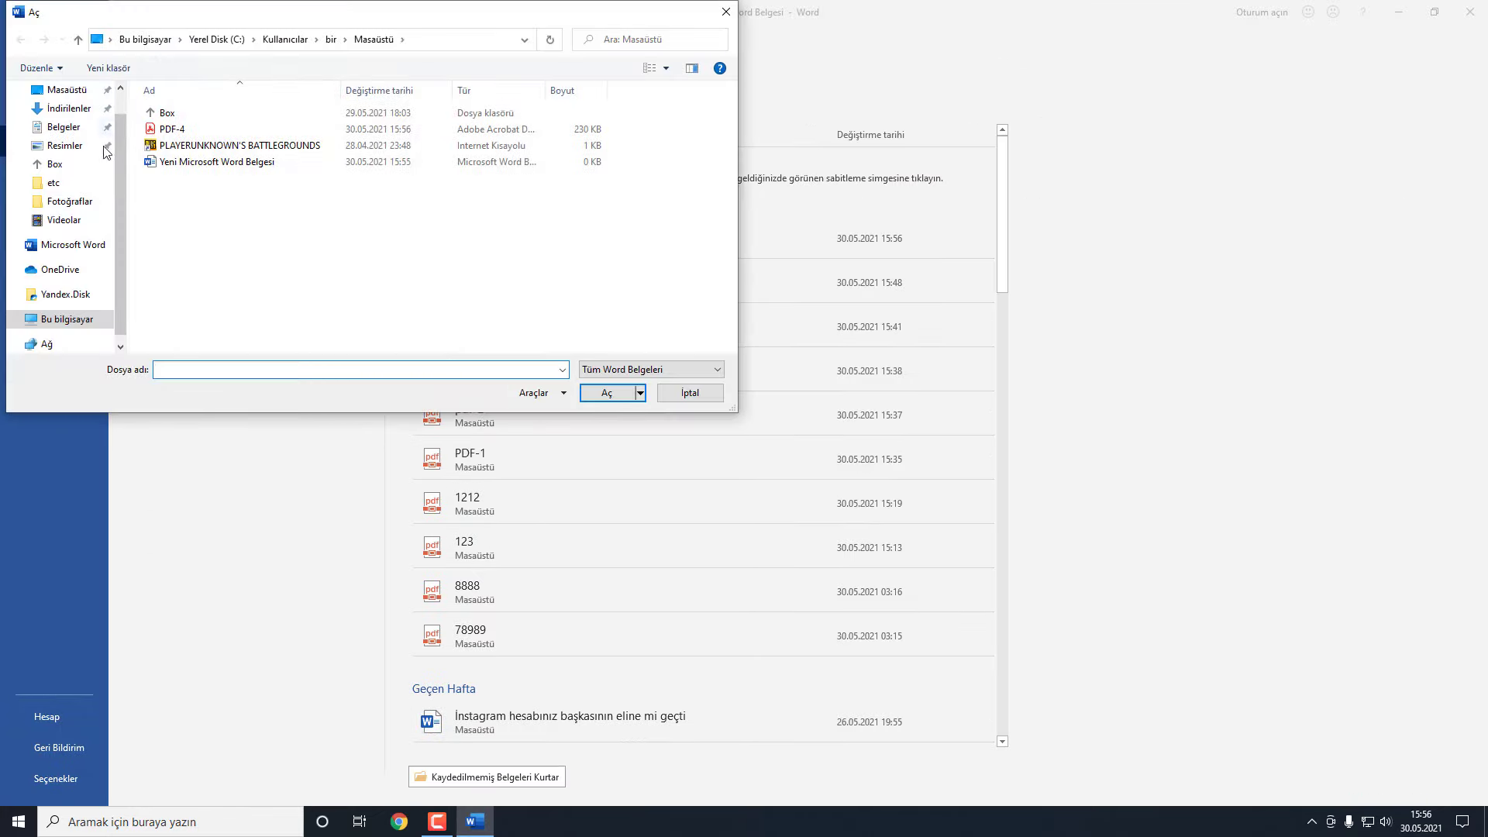
left_click(70, 91)
left_click(260, 120)
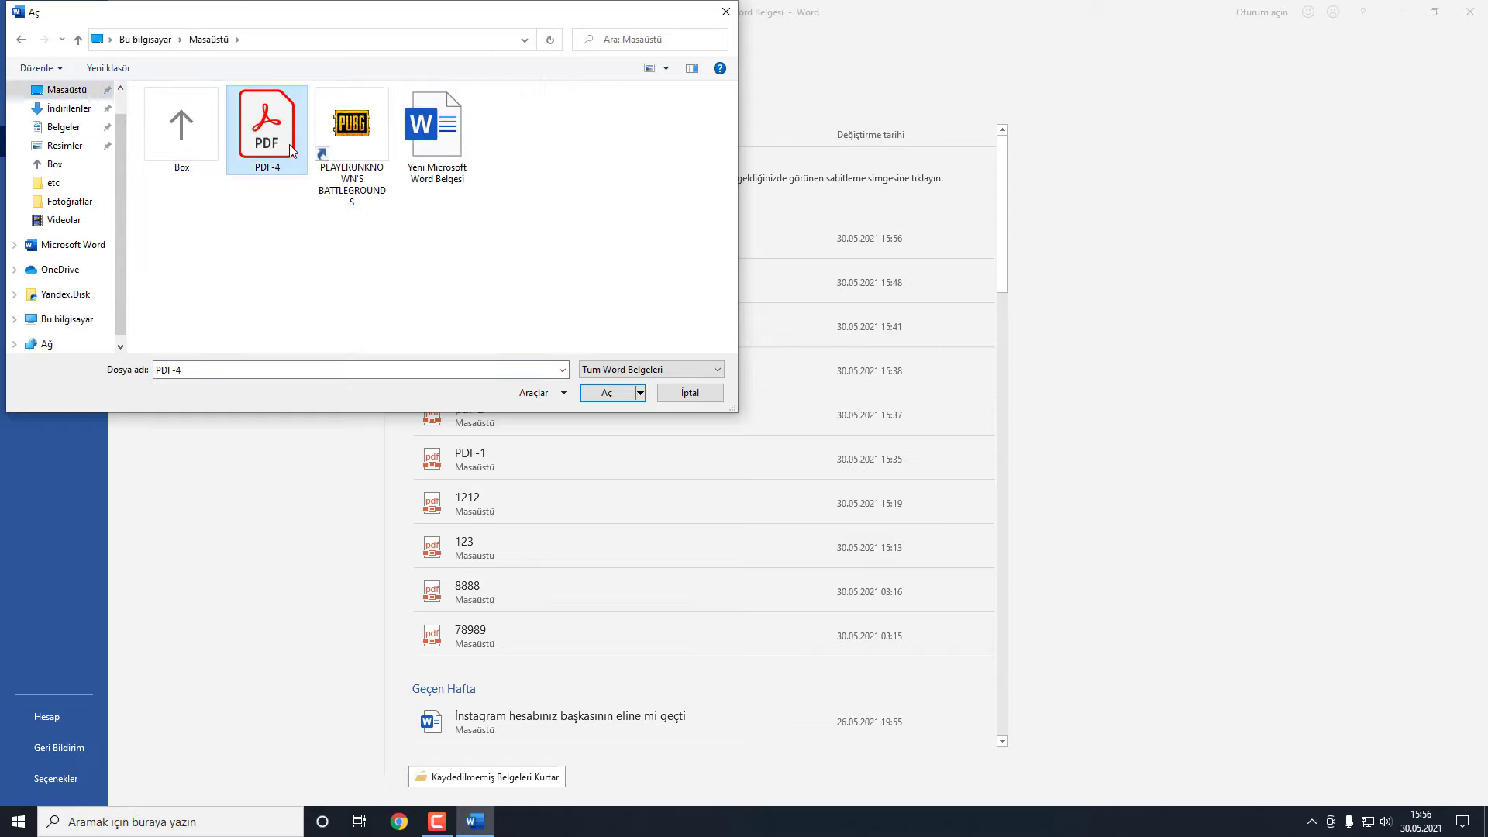
double_click(260, 132)
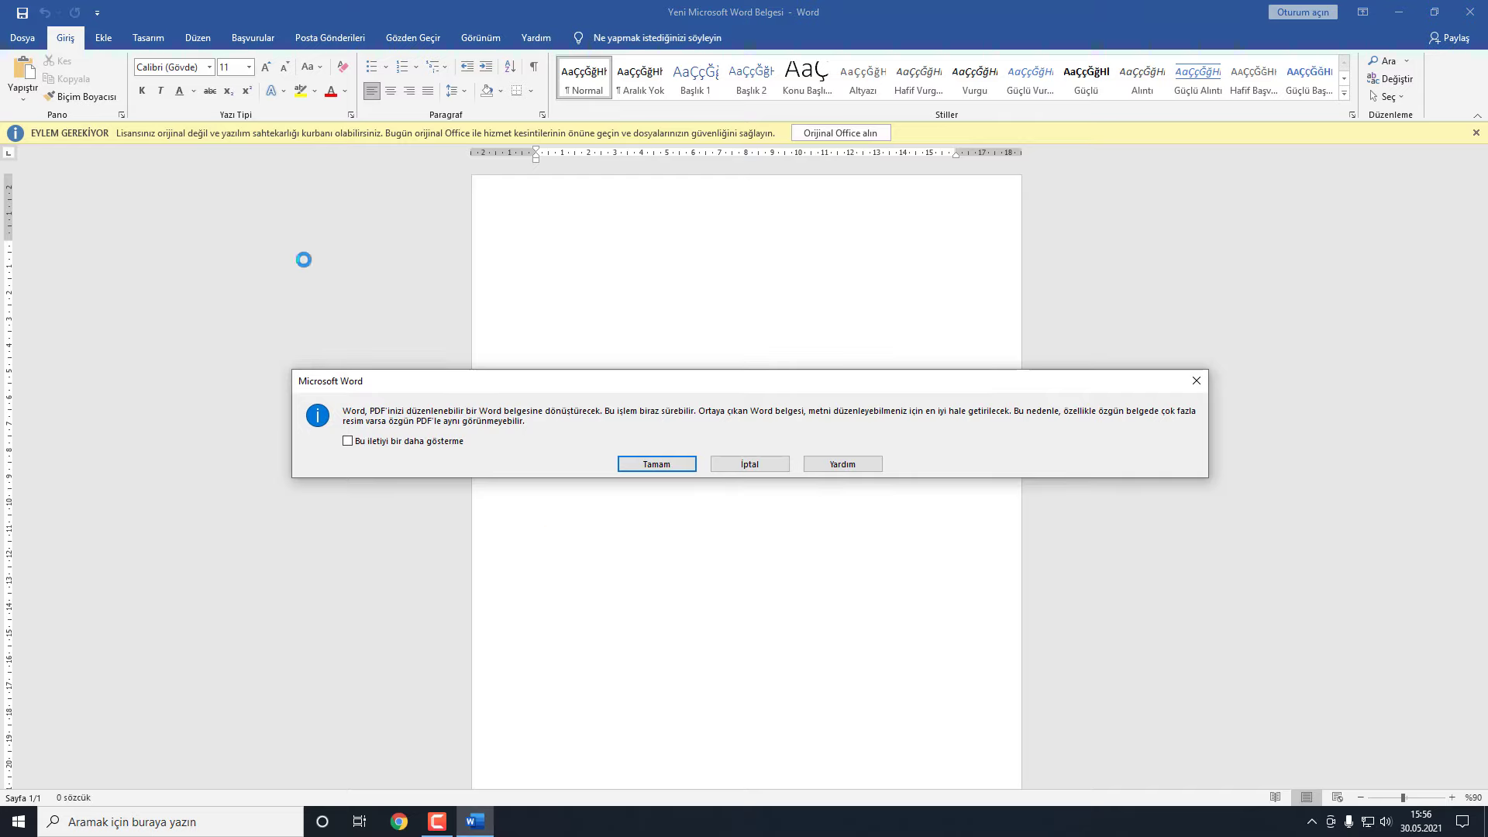
Confirm conversion to editable text and delete the top, right and bottom leftover photo strips
left_click(655, 465)
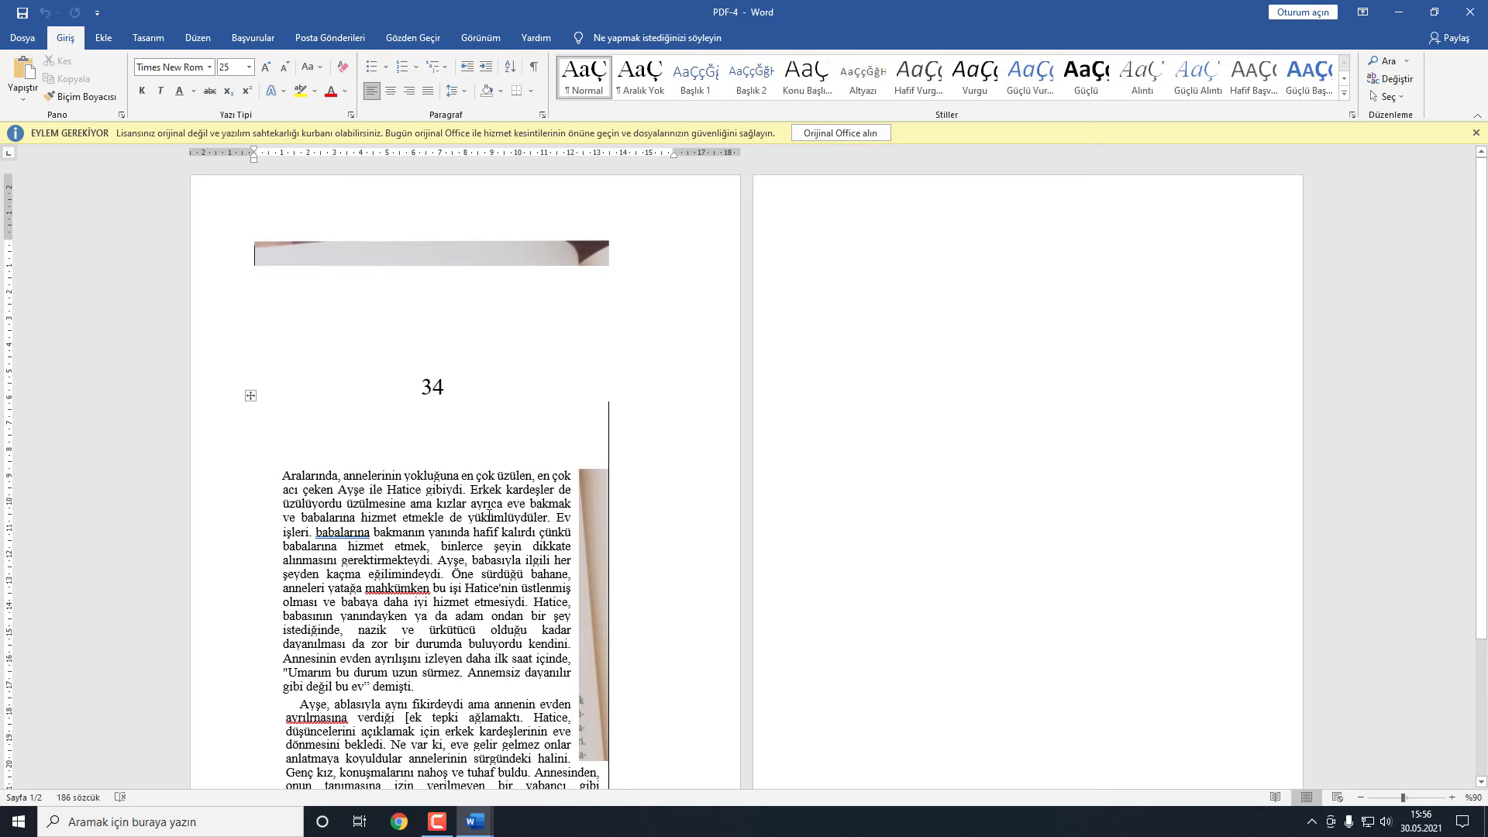
scroll(463, 271, "up", 3)
left_click(463, 262)
key("Delete")
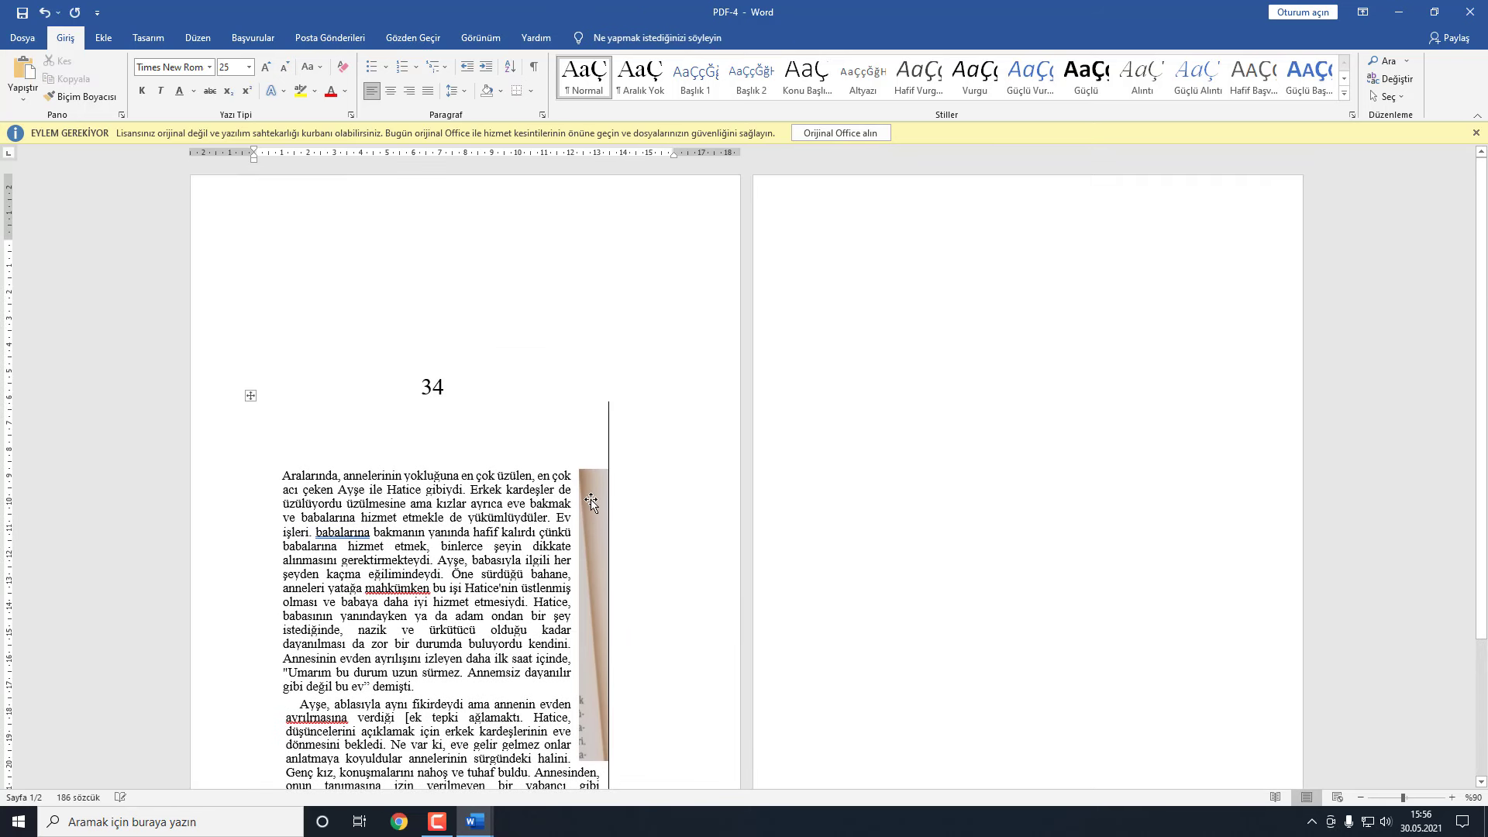
left_click(589, 500)
key("Delete")
scroll(523, 476, "down", 3)
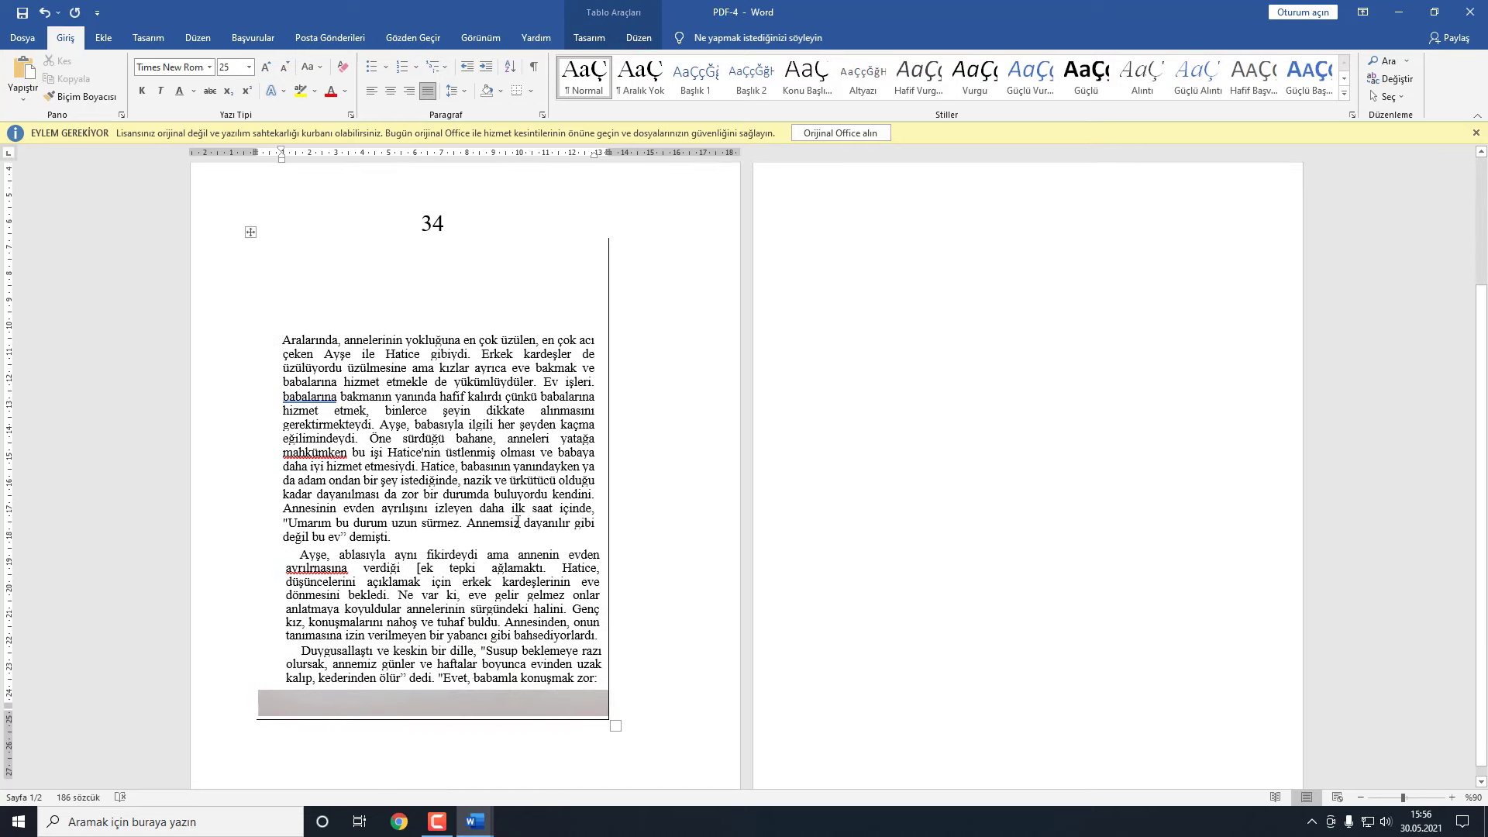
left_click(468, 696)
key("Delete")
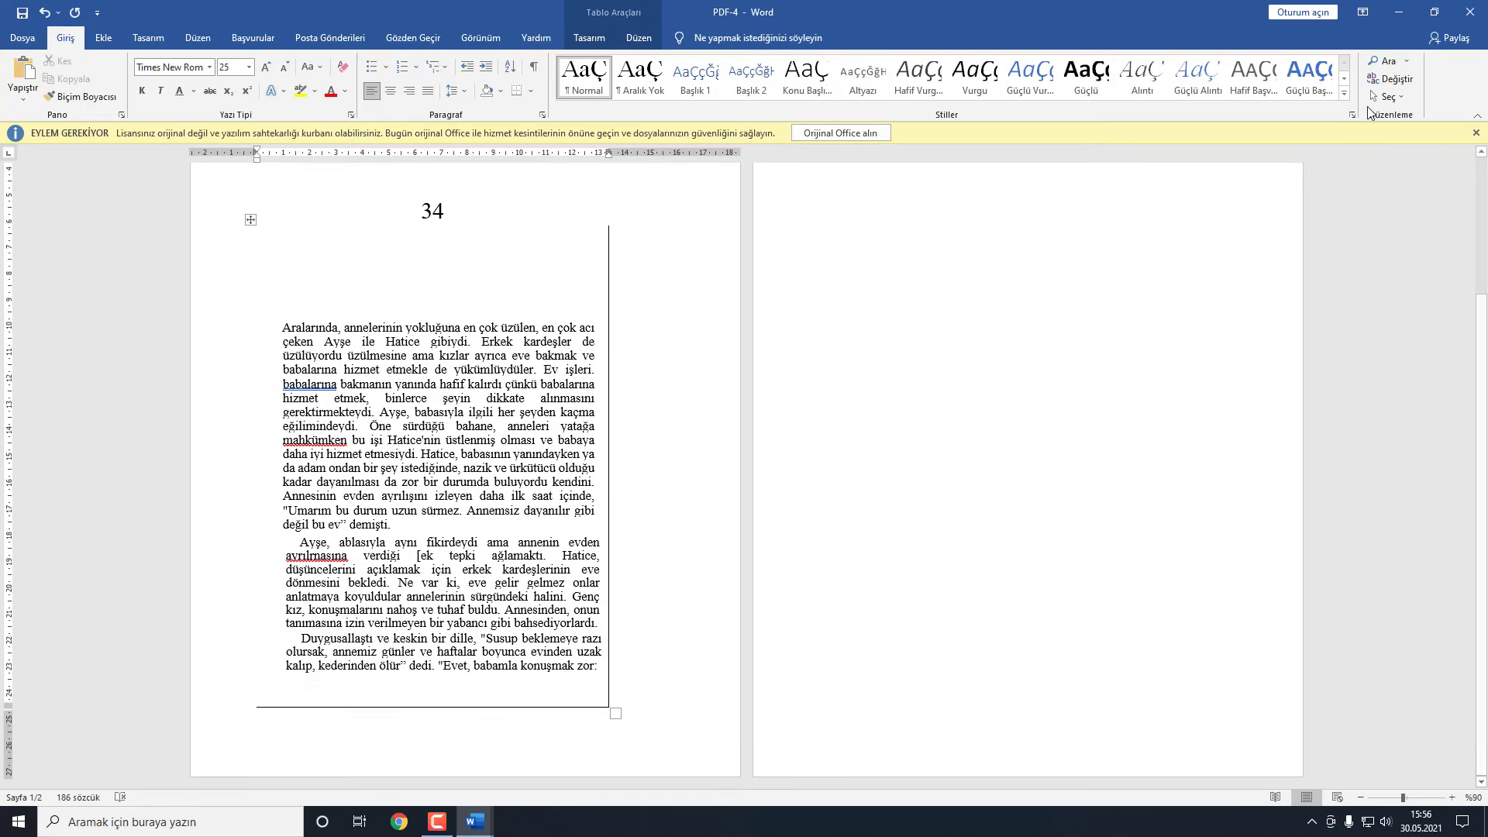
scroll(1480, 465, "up", 4, "ctrl")
Select the first converted paragraph, minimize Word, and reopen the Resim-4 photo from the desktop
left_click(1434, 13)
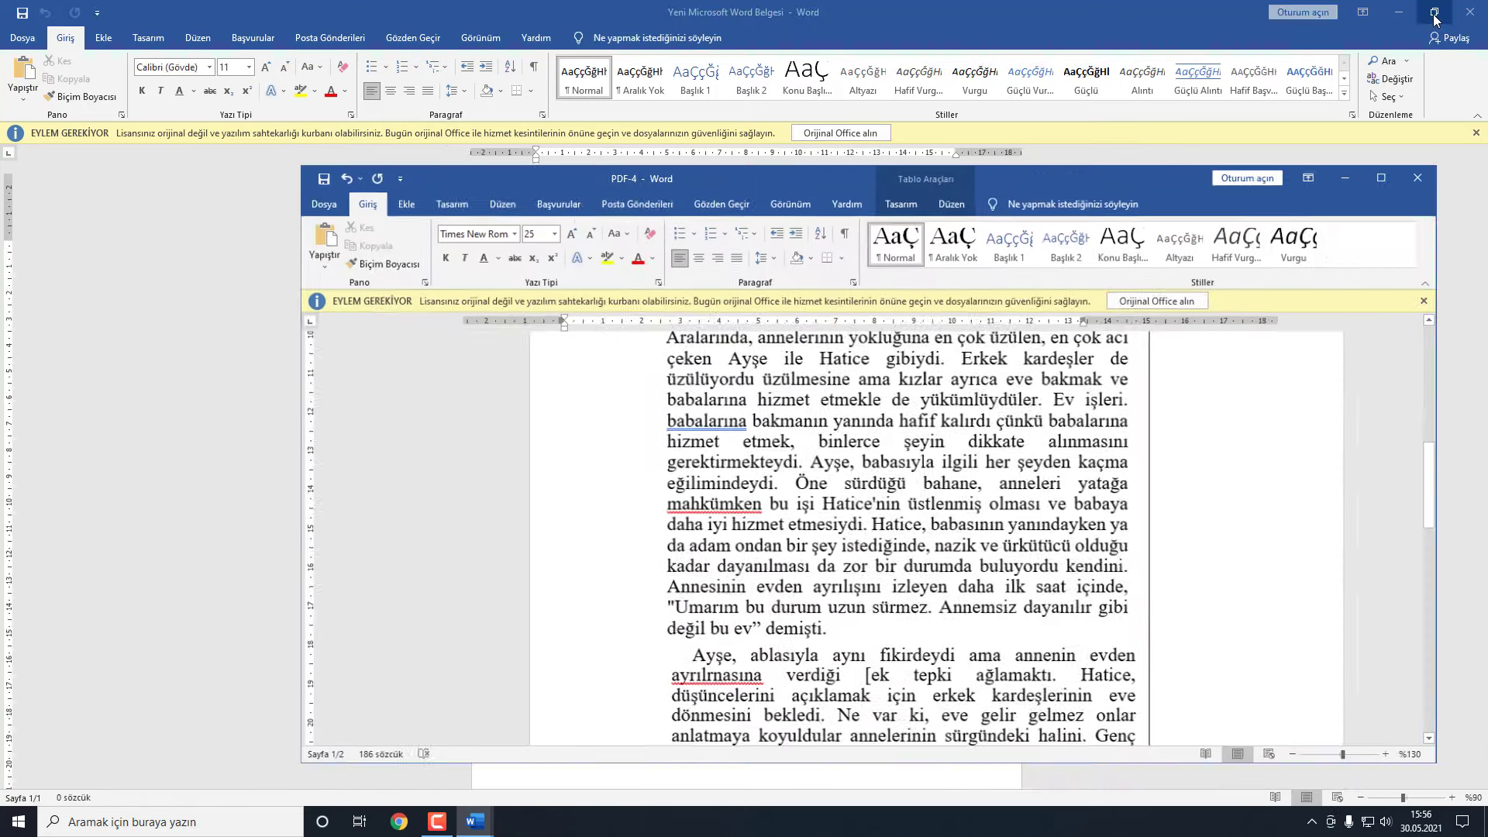
left_click(1385, 191)
scroll(744, 465, "up", 2, "ctrl")
mouse_move(440, 227)
left_mouse_down()
mouse_move(963, 463)
mouse_move(940, 632)
left_mouse_up()
left_click(1432, 11)
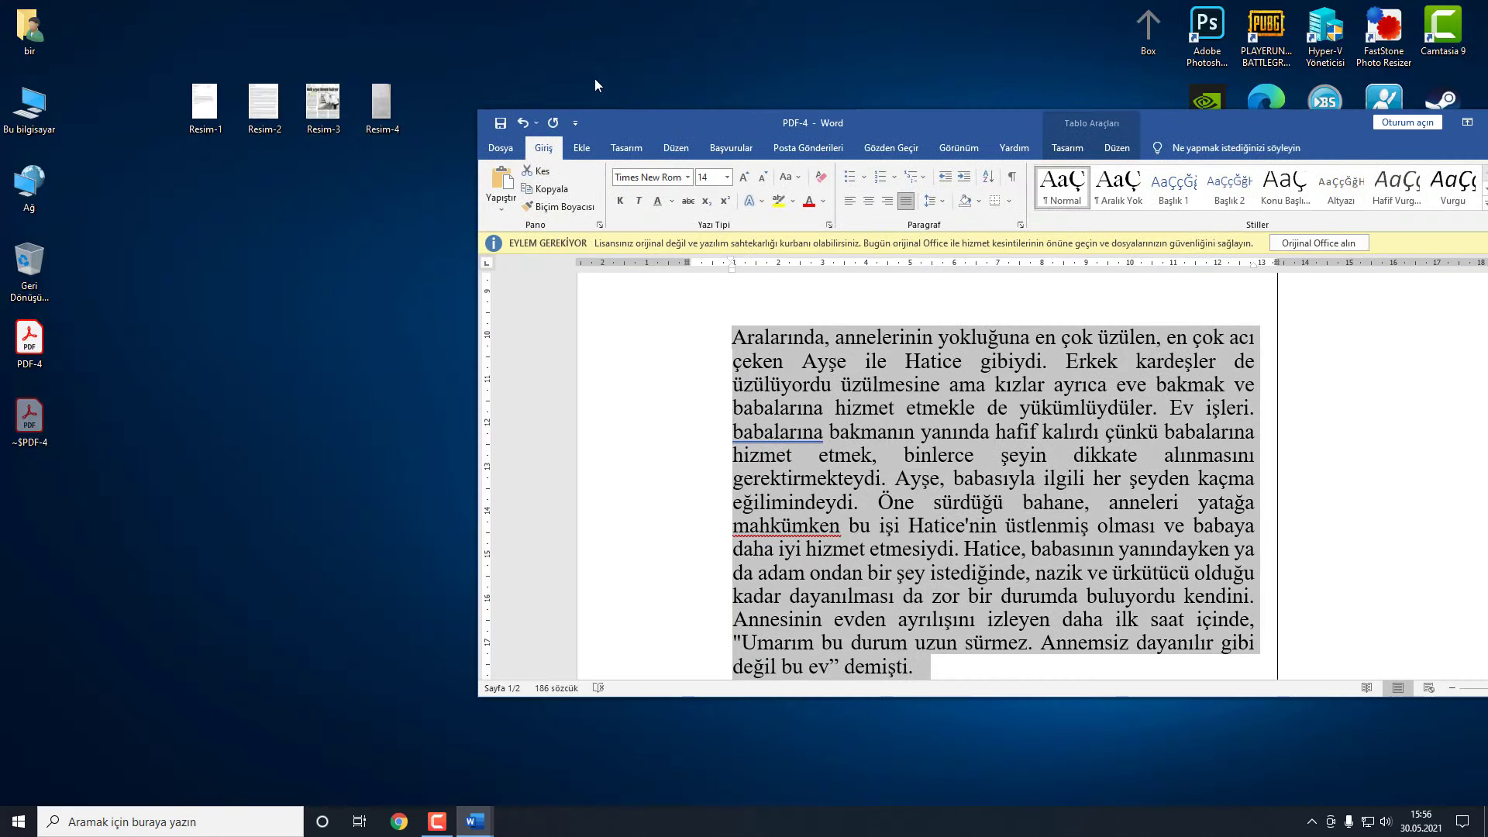
double_click(372, 109)
Restore the Photos window and move the Word window to the right side of the screen
left_click(1435, 13)
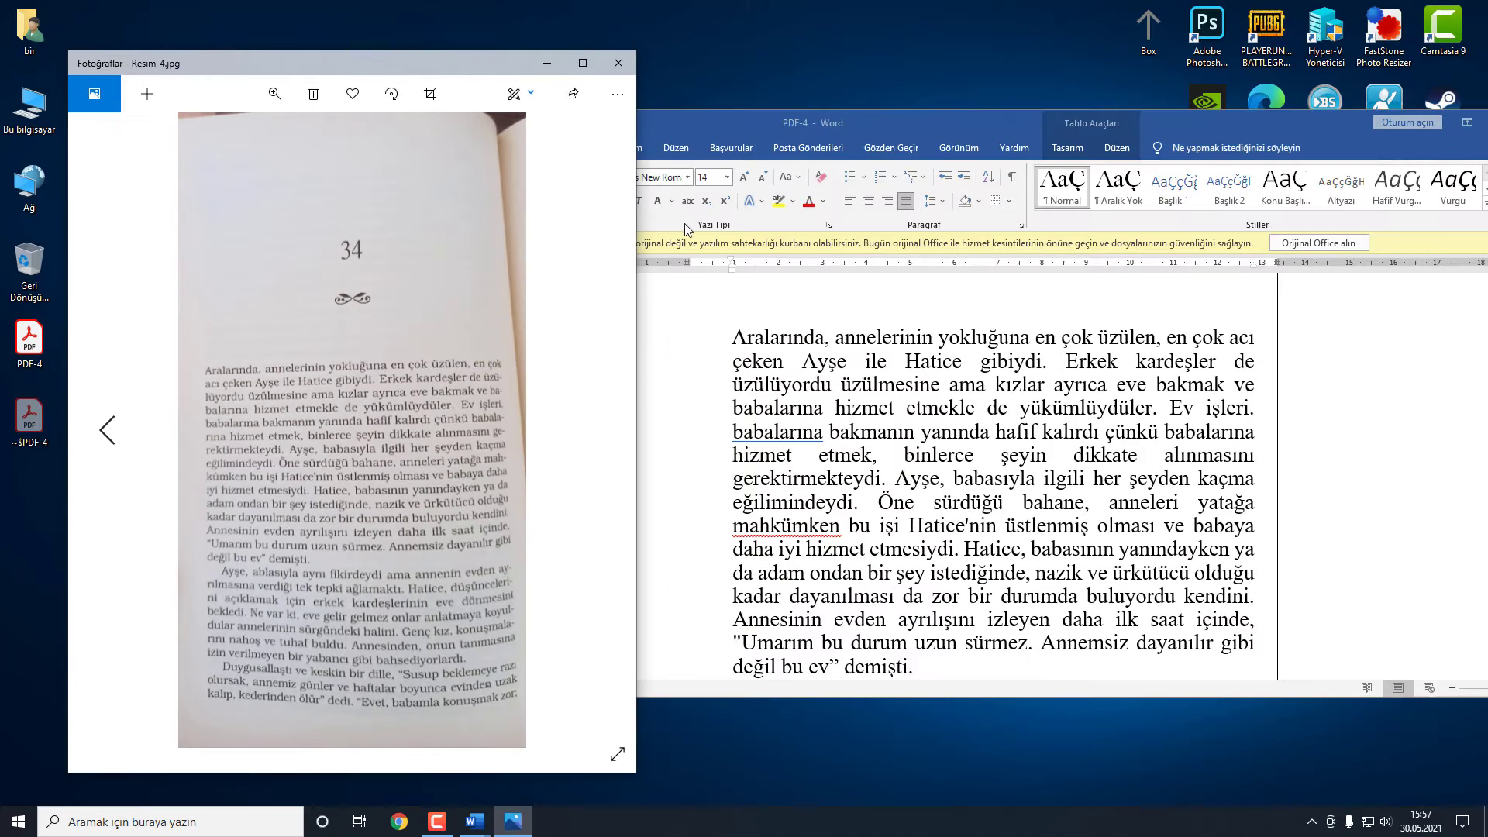
left_click(726, 125)
left_click_drag(754, 114, 796, 9)
scroll(1008, 465, "down", 2)
left_click(1177, 401)
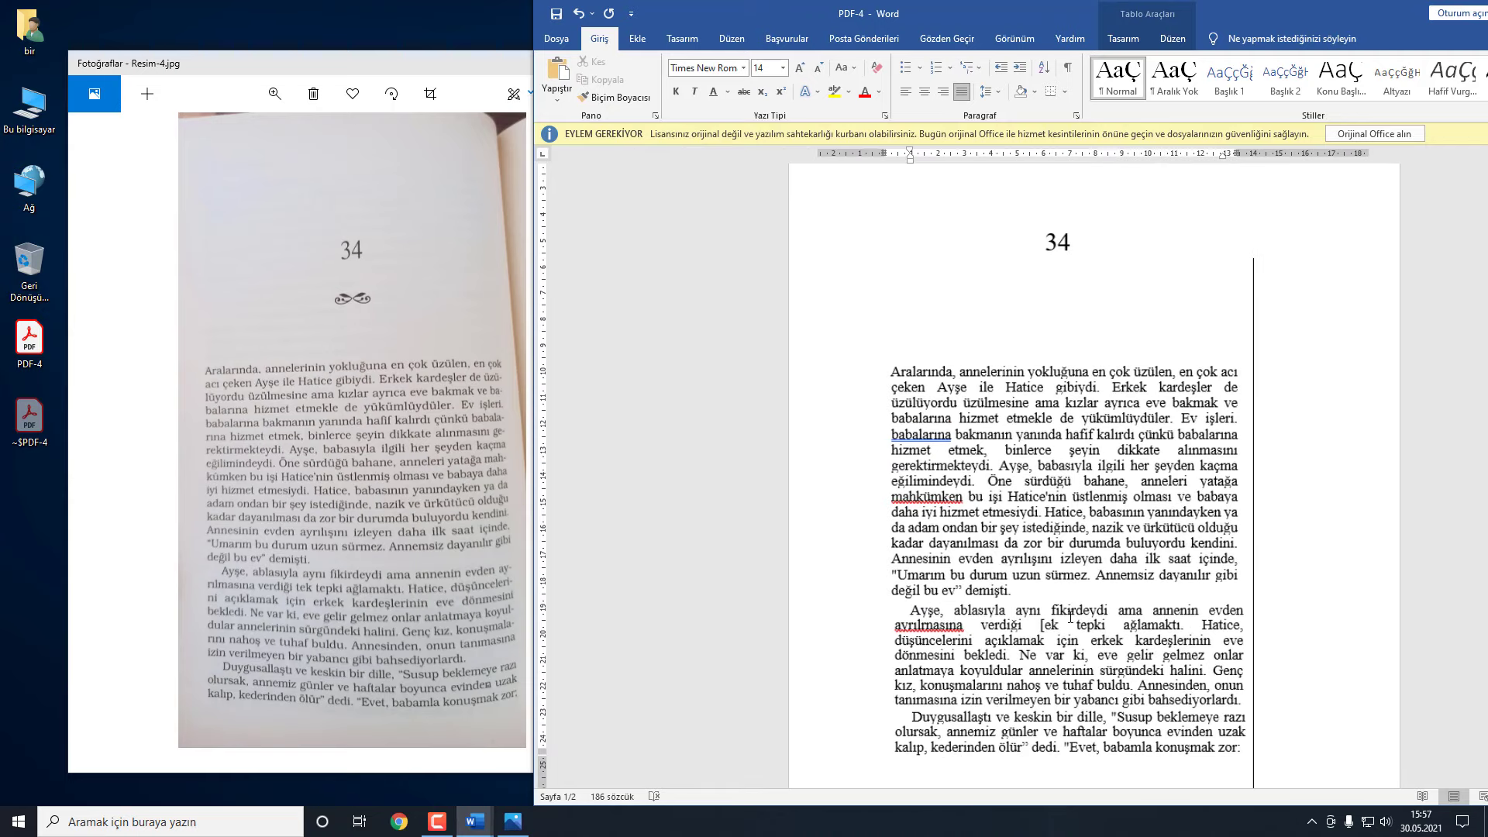
Move the Resim-4 photo window toward the centre and switch between it and the Word text
left_click(449, 523)
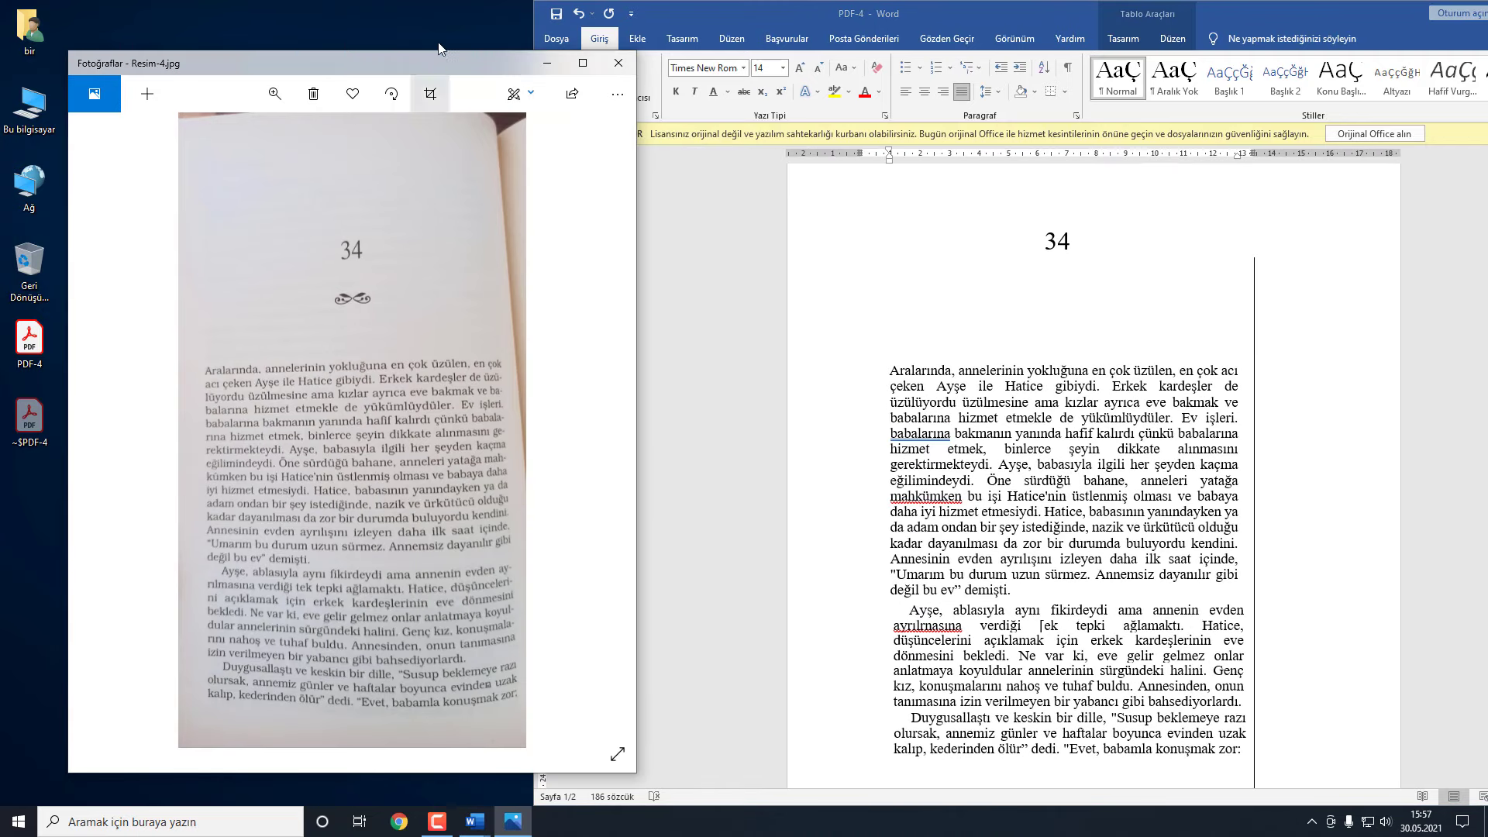
mouse_move(438, 63)
left_mouse_down()
mouse_move(561, 123)
mouse_move(627, 96)
left_mouse_up()
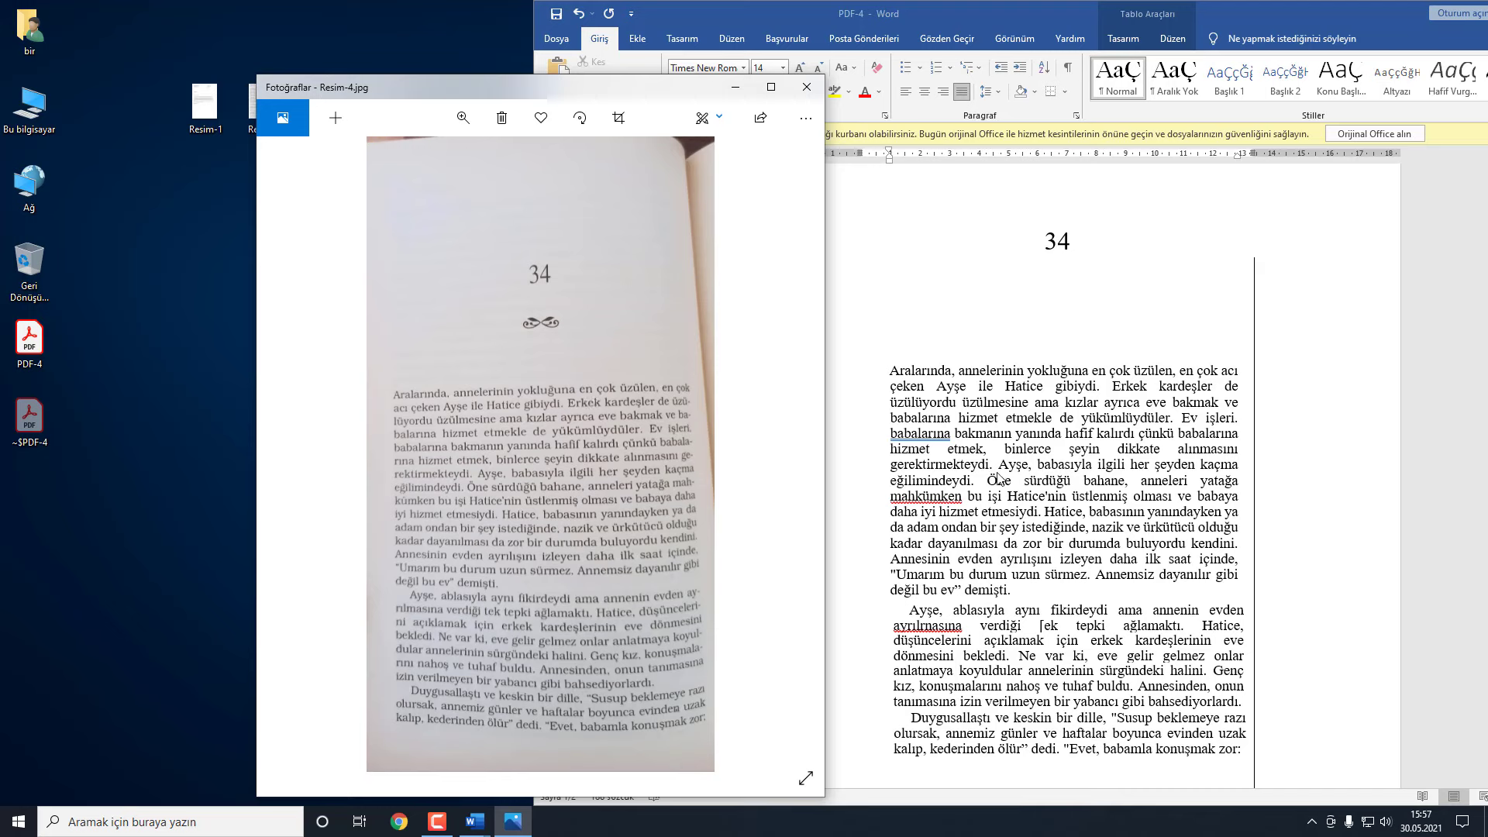
left_click(1185, 402)
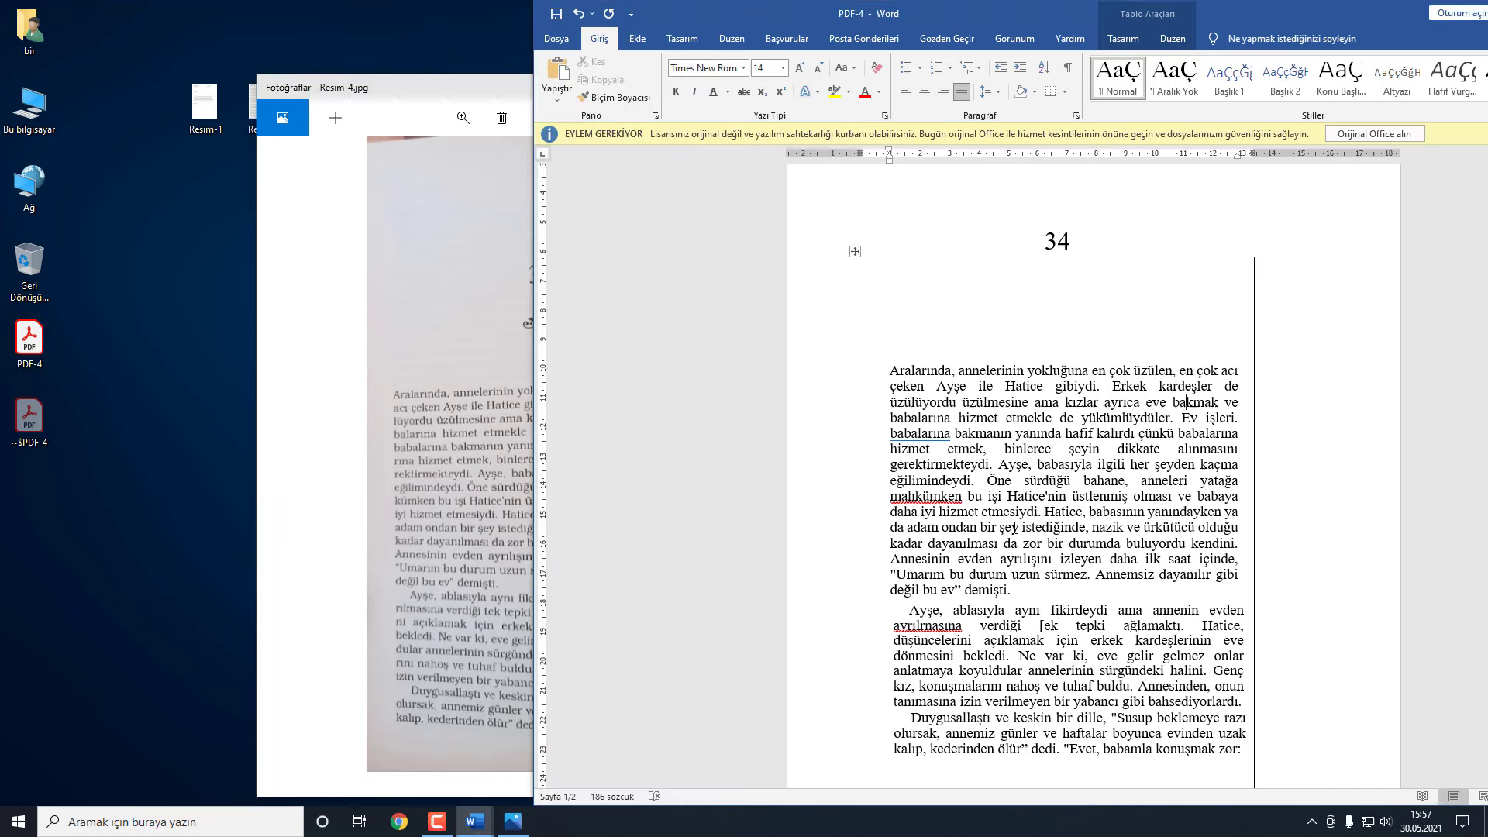
left_click(475, 490)
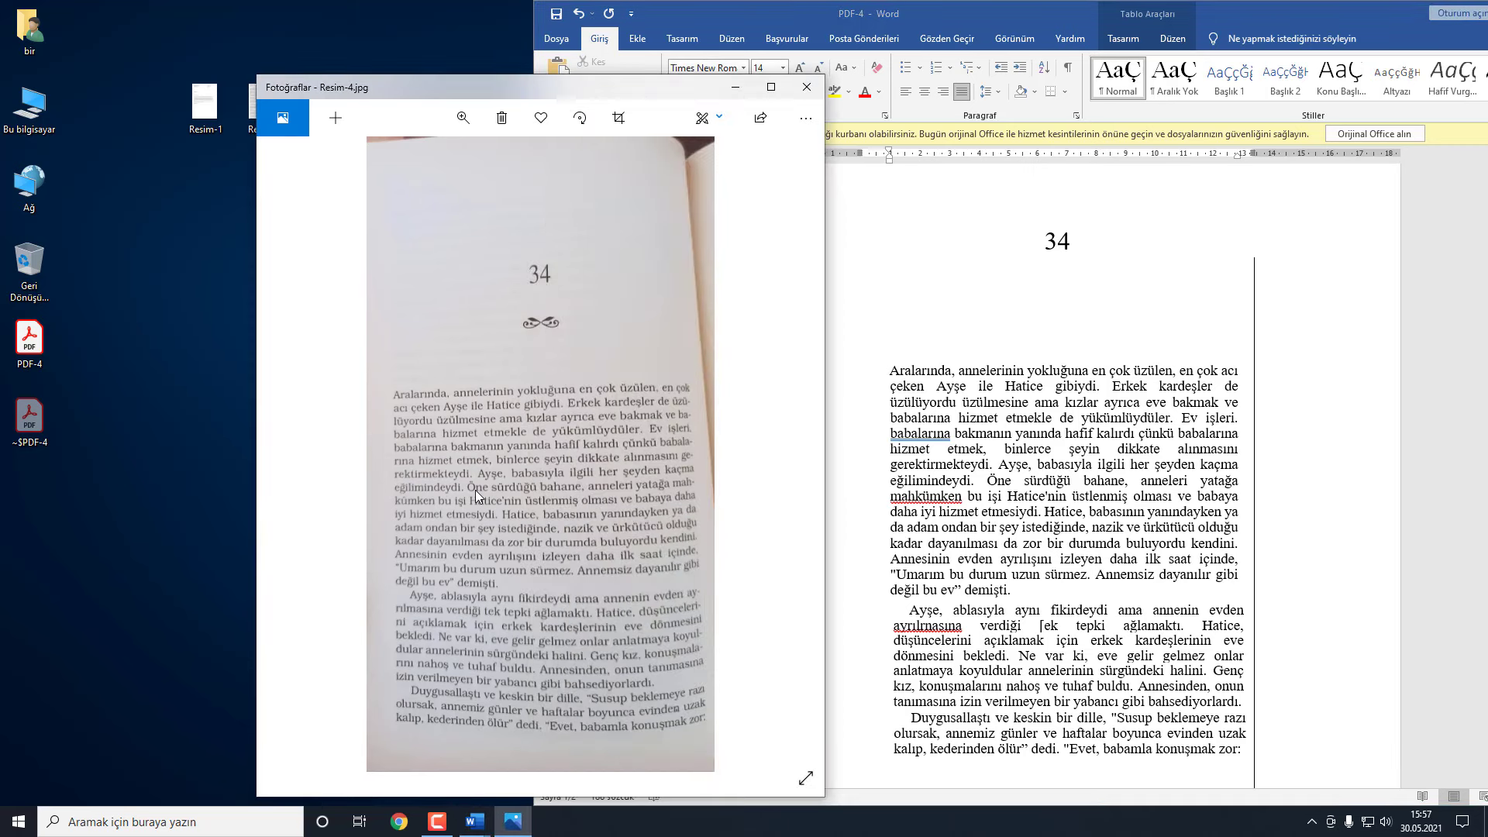